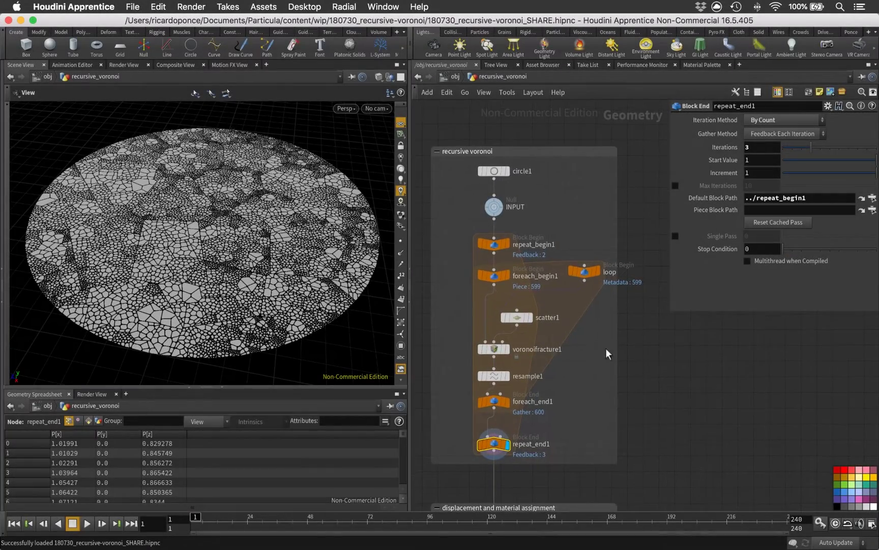
pyautogui.moveTo(585, 274); pyautogui.dragTo(586, 281)
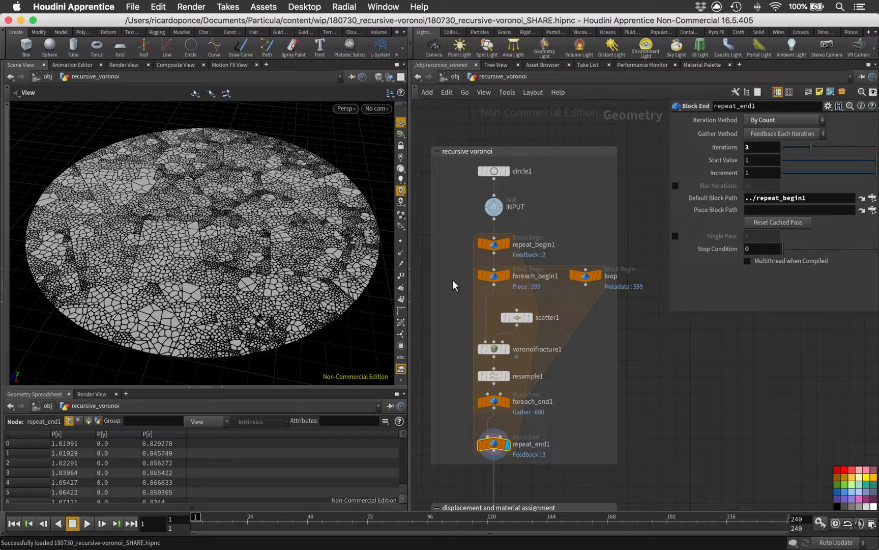
pyautogui.moveTo(454, 280); pyautogui.dragTo(460, 281, button='middle')
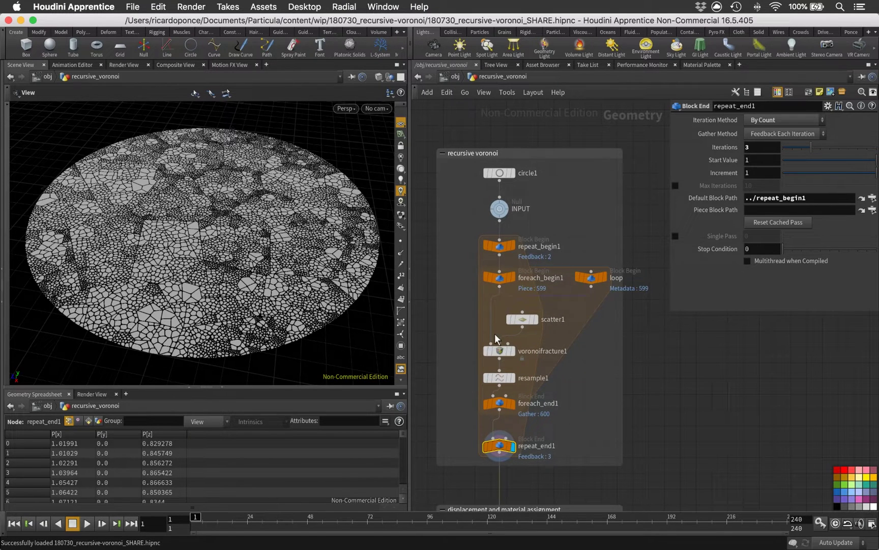
pyautogui.moveTo(268, 253); pyautogui.dragTo(264, 252)
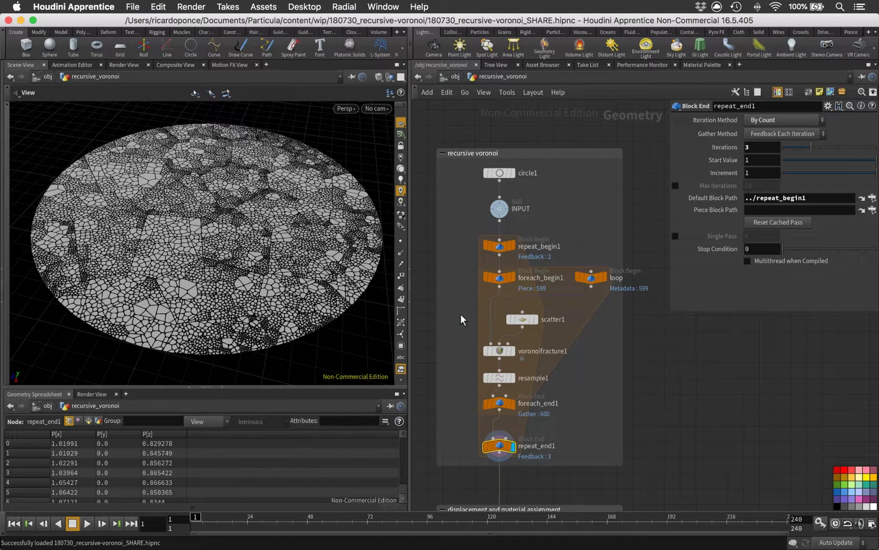
pyautogui.moveTo(459, 269); pyautogui.dragTo(623, 421)
pyautogui.moveTo(640, 376); pyautogui.dragTo(627, 367, button='middle')
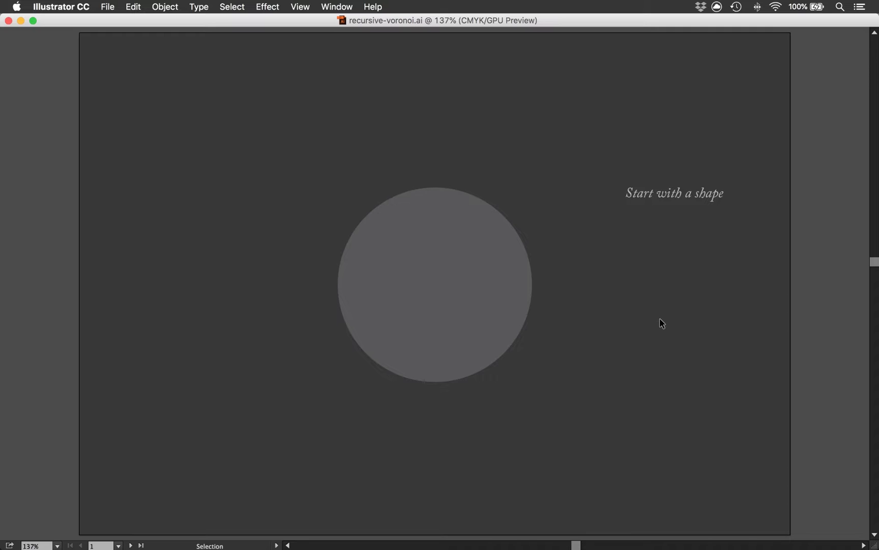
# Page through the recursive-voronoi.ai artboards to review how points are scattered, cells fractured and the process looped per cell.
pyautogui.press('pagedown')
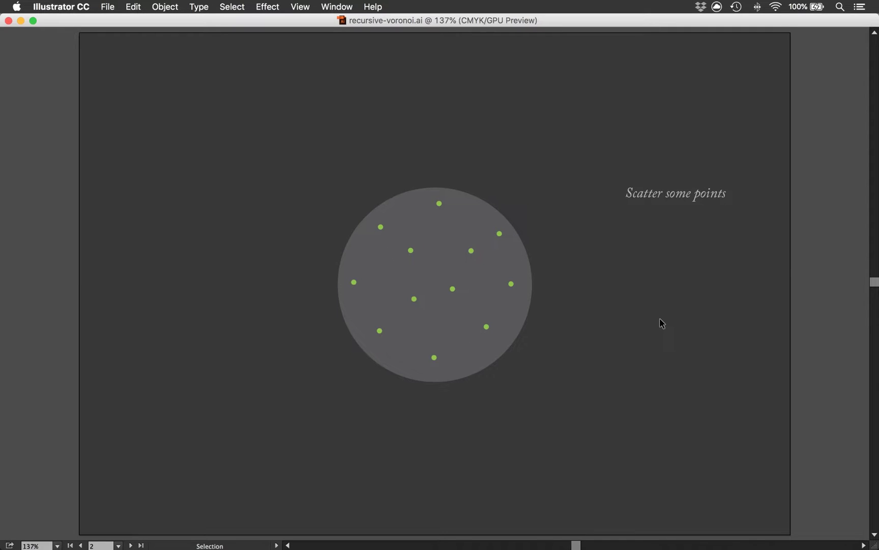
pyautogui.press('pagedown')
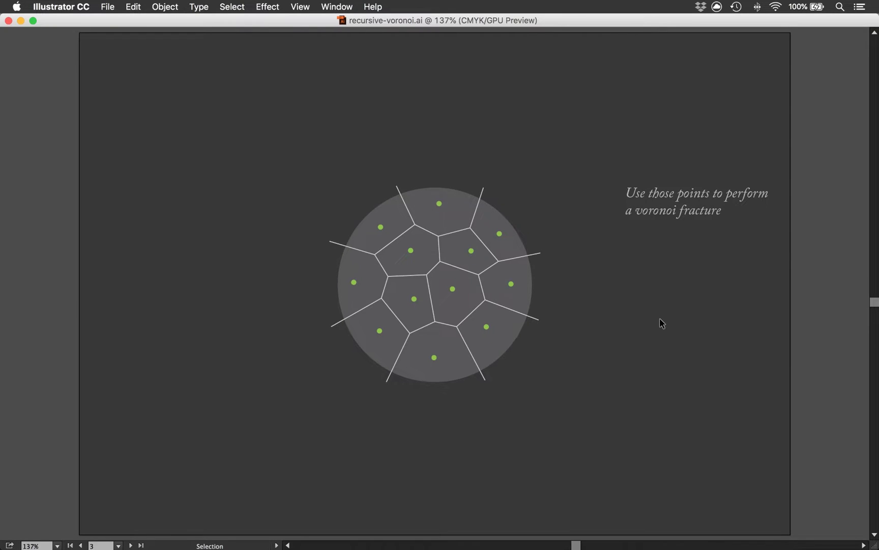
pyautogui.press('pagedown')
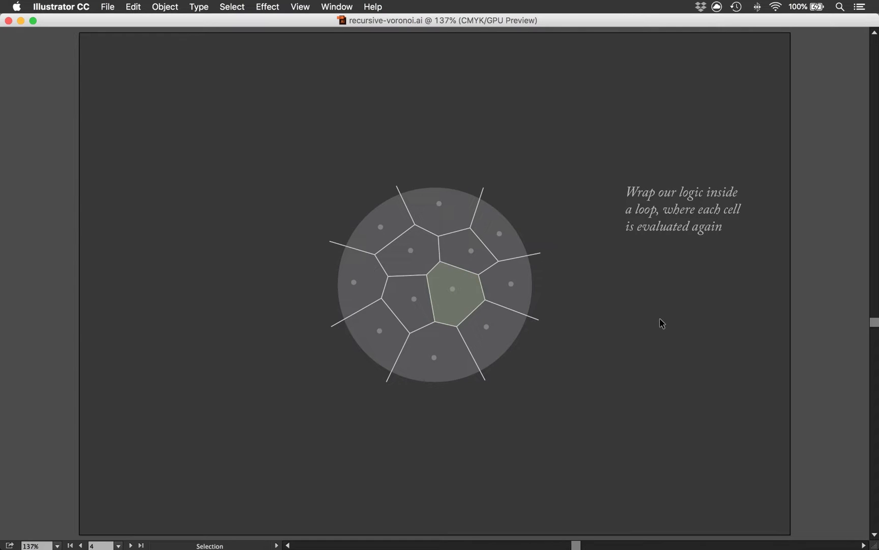
pyautogui.press('shift')
pyautogui.press('pagedown')
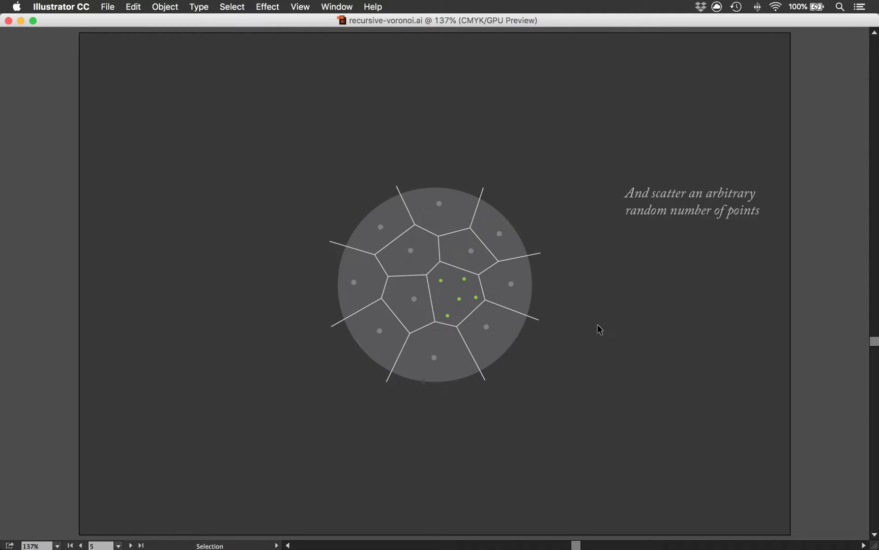
pyautogui.hotkey('shift', 'pagedown')
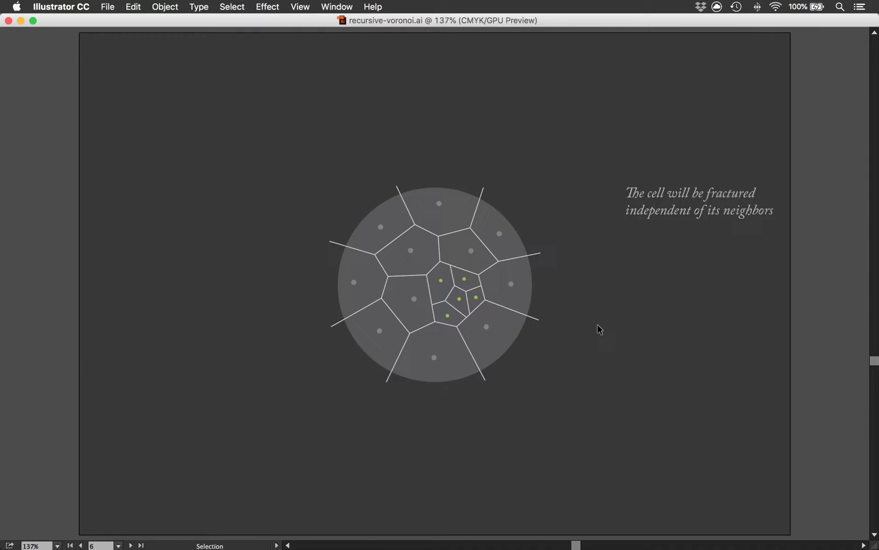
pyautogui.press('pagedown')
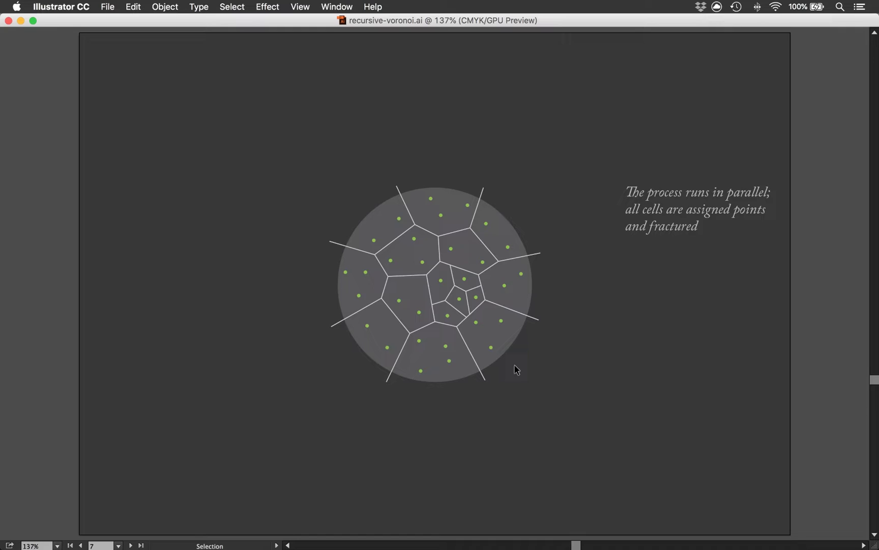
pyautogui.hotkey('shift', 'pagedown')
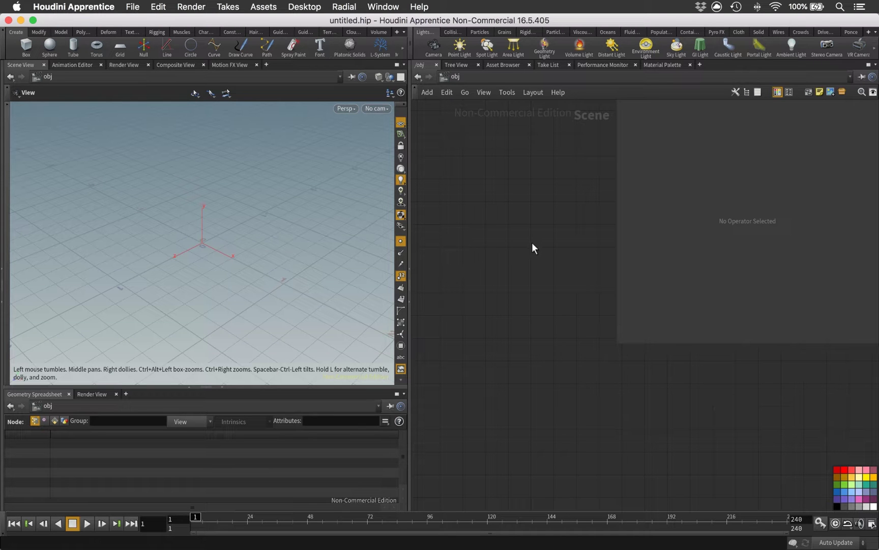
# Create a Geometry object in the empty scene and delete the default file node inside it.
pyautogui.moveTo(532, 243); pyautogui.dragTo(523, 238, button='middle')
pyautogui.press('Tab')
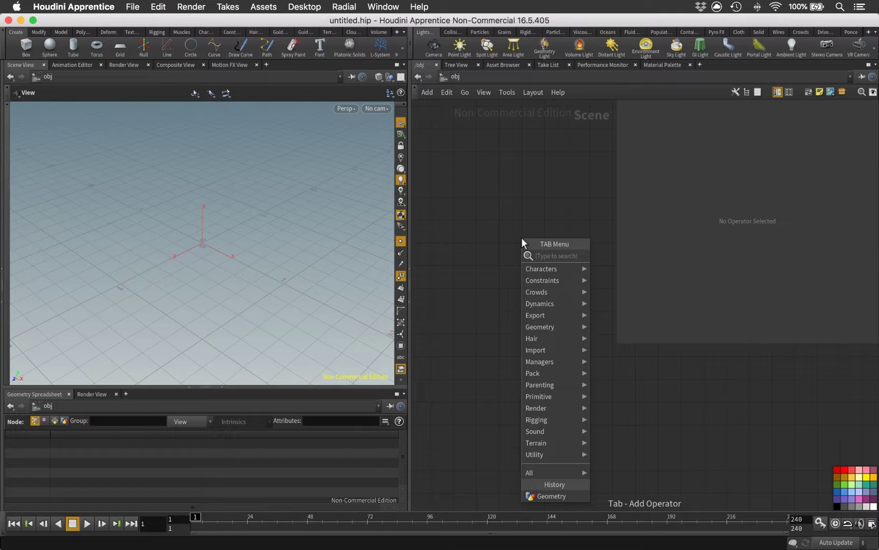
pyautogui.write('geo')
pyautogui.press('Return')
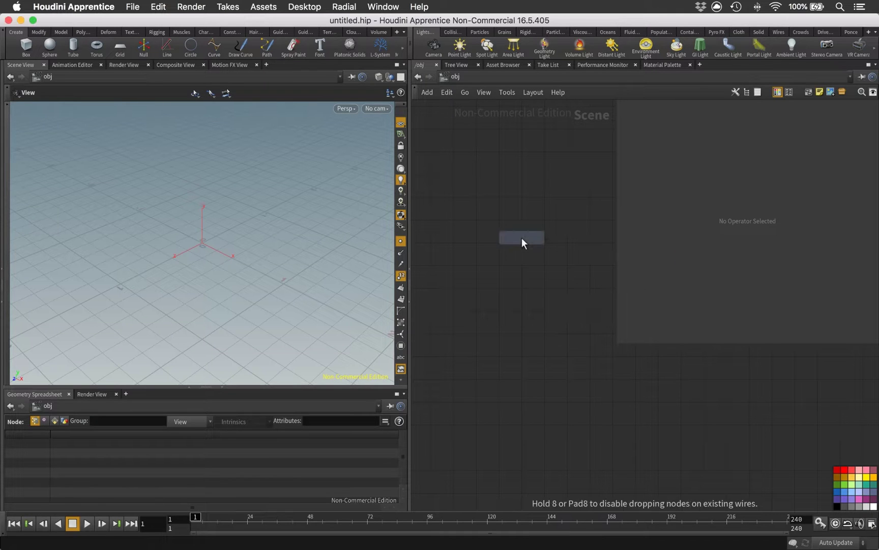
pyautogui.click(522, 237)
pyautogui.doubleClick(522, 238)
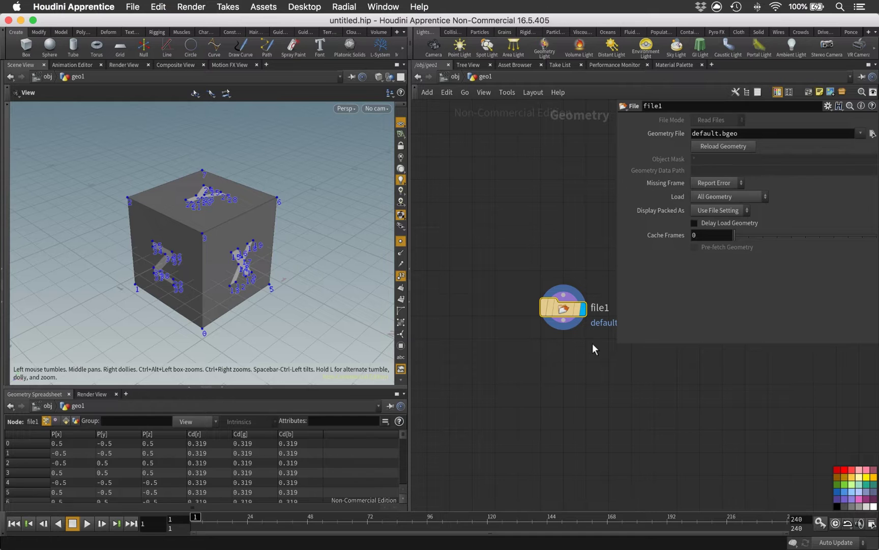
pyautogui.press('Delete')
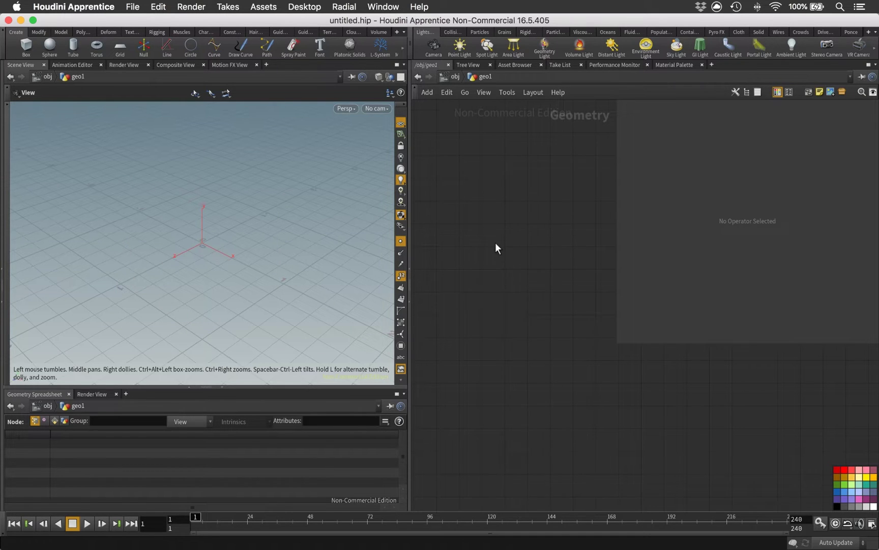
# Add a Circle node to the empty geometry network.
pyautogui.press('Tab')
pyautogui.write('c')
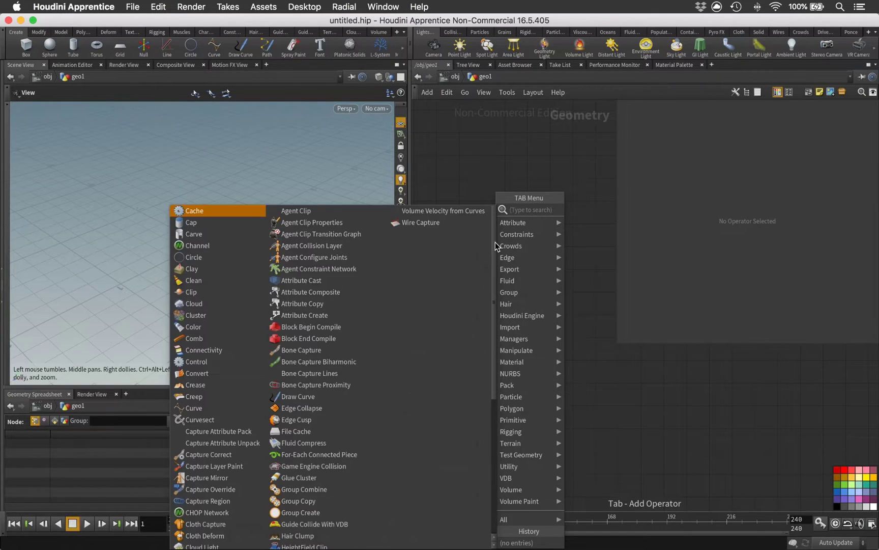
pyautogui.write('i')
pyautogui.press('Return')
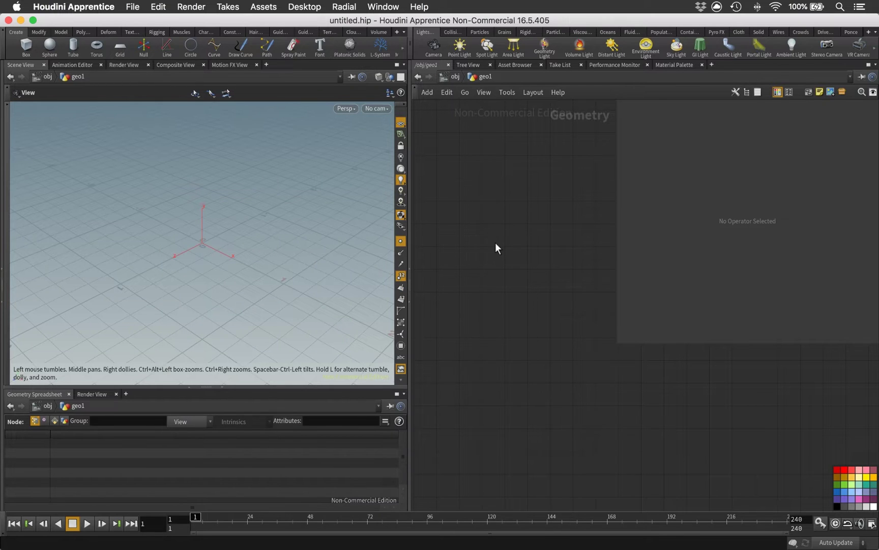
pyautogui.click(495, 247)
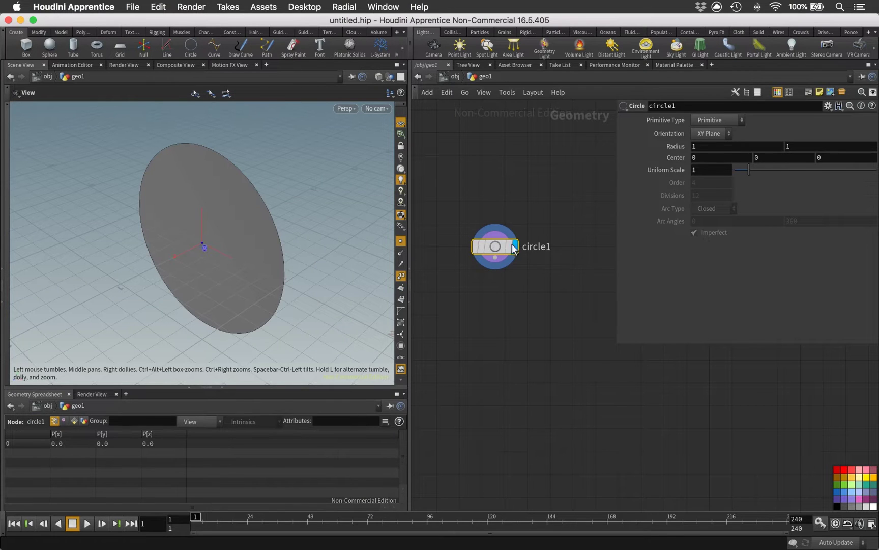
# Set the circle's primitive type to Polygon, its orientation to ZX Plane and its divisions to 36.
pyautogui.click(741, 121)
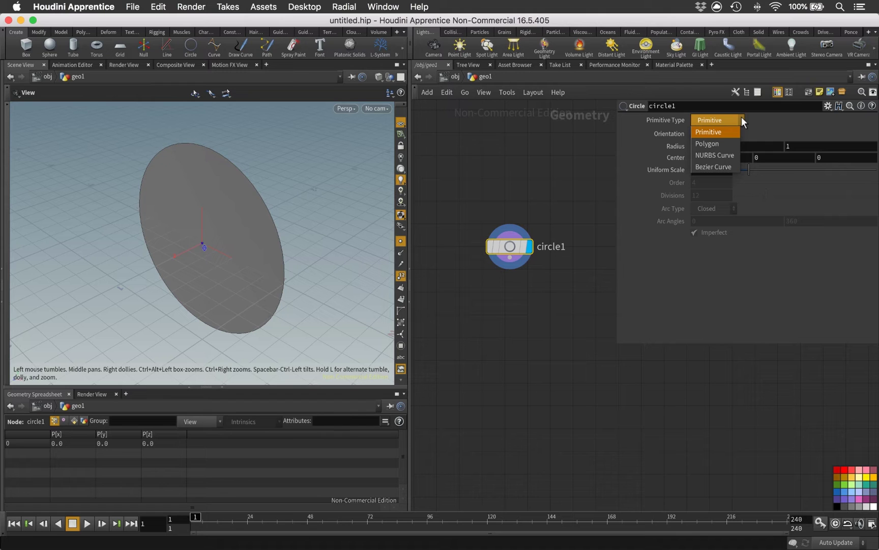
pyautogui.click(731, 143)
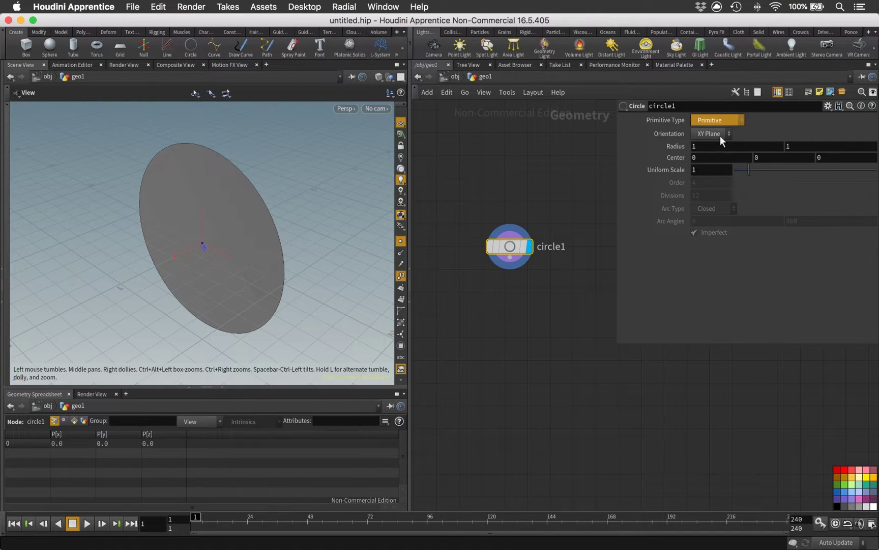
pyautogui.click(720, 132)
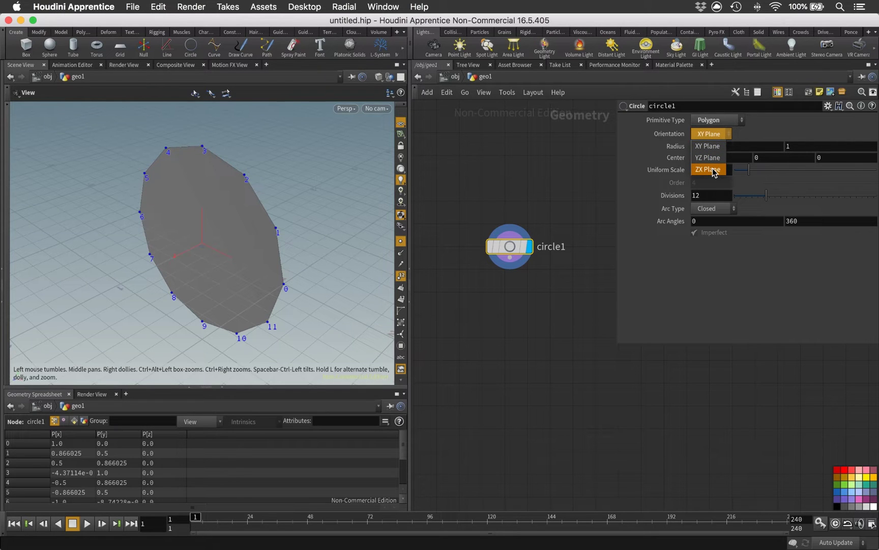
pyautogui.press('Escape')
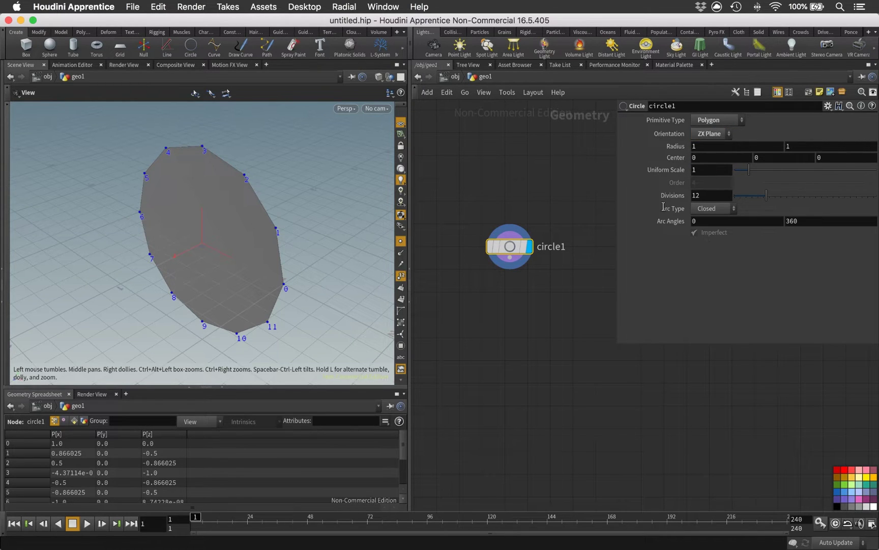
pyautogui.moveTo(705, 195); pyautogui.dragTo(673, 194)
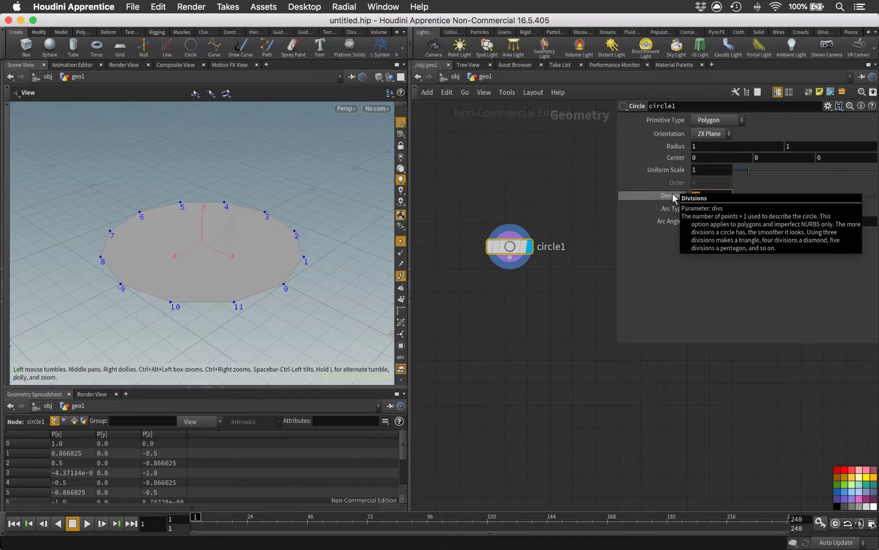
pyautogui.write('20')
pyautogui.press('Return')
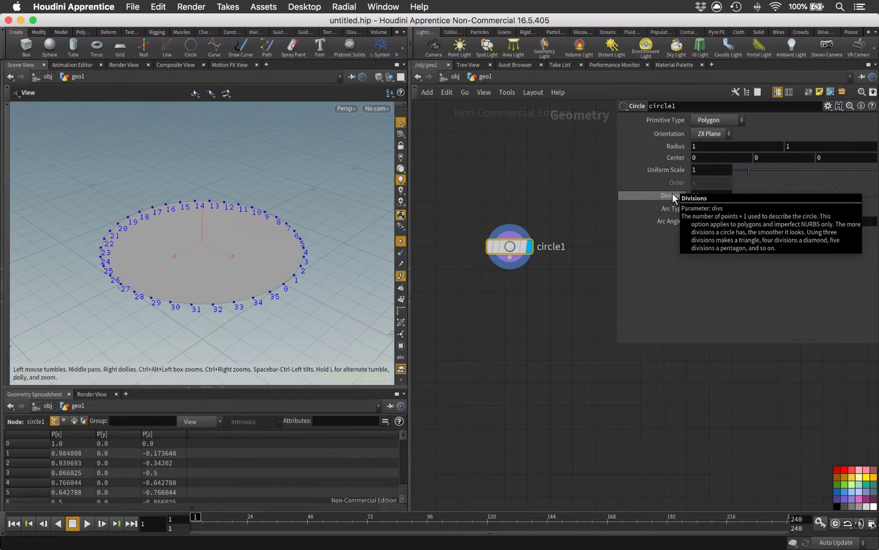
# Turn off the display of point numbers in the scene view.
pyautogui.click(400, 276)
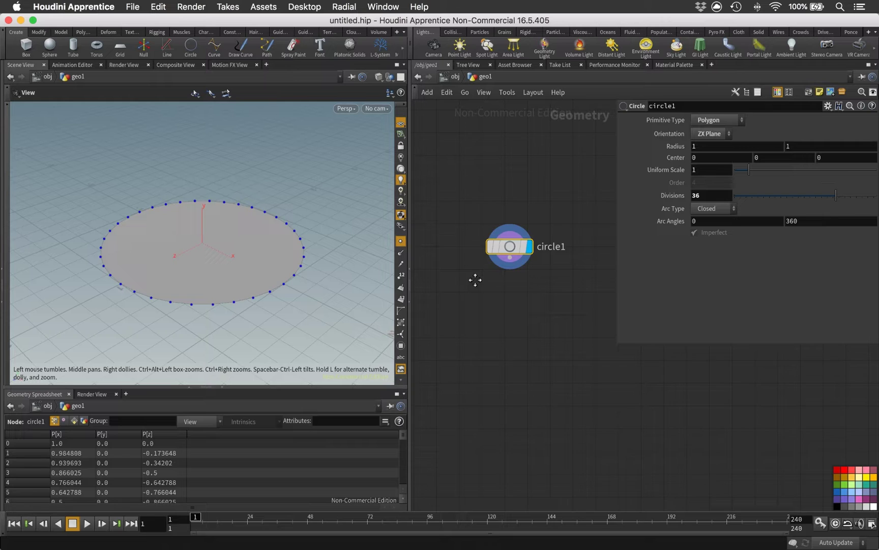
pyautogui.scroll(-4, 509, 274)
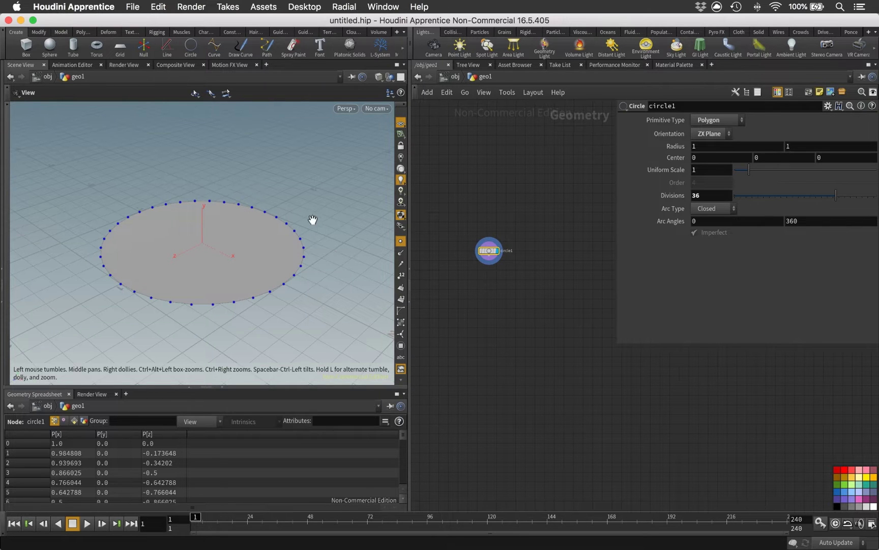
pyautogui.moveTo(314, 226); pyautogui.dragTo(298, 232)
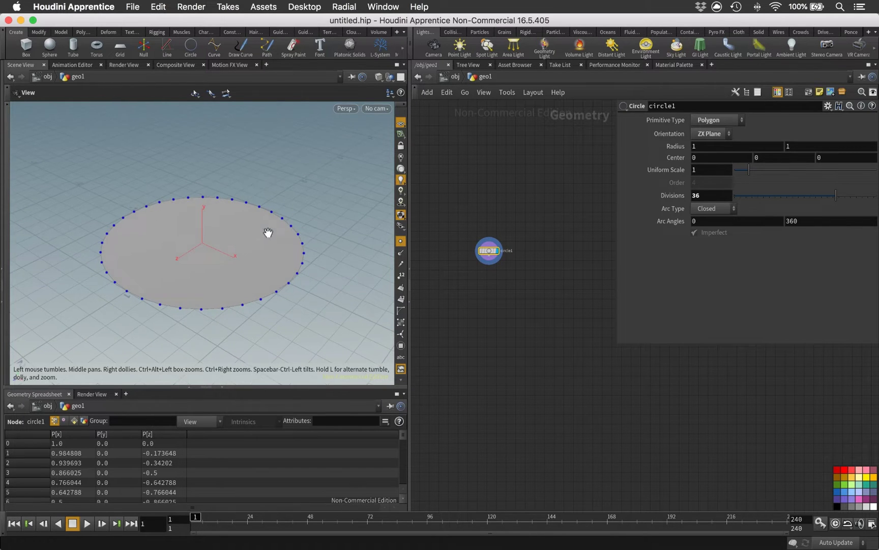
# Change the viewport's color scheme to Dark and hide the origin gnomon in the display options.
pyautogui.press('d')
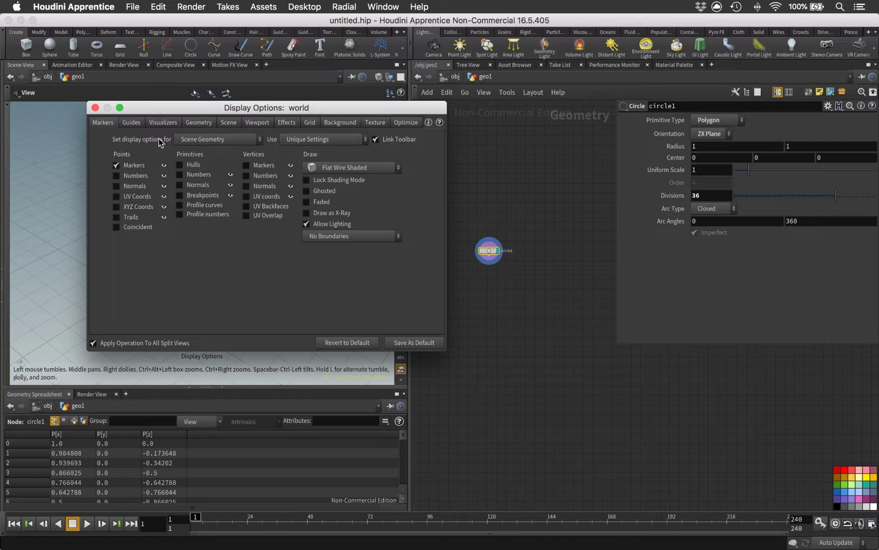
pyautogui.click(346, 124)
pyautogui.click(161, 138)
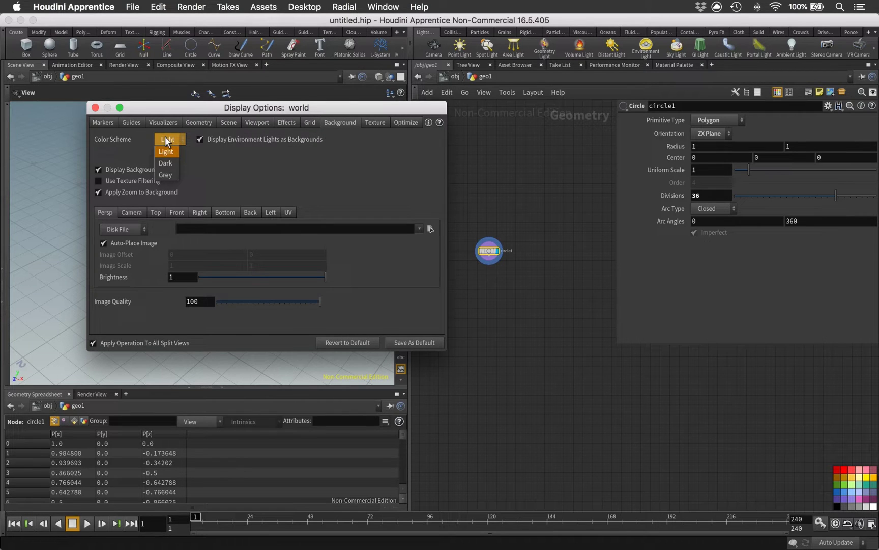
pyautogui.click(104, 126)
pyautogui.press('d')
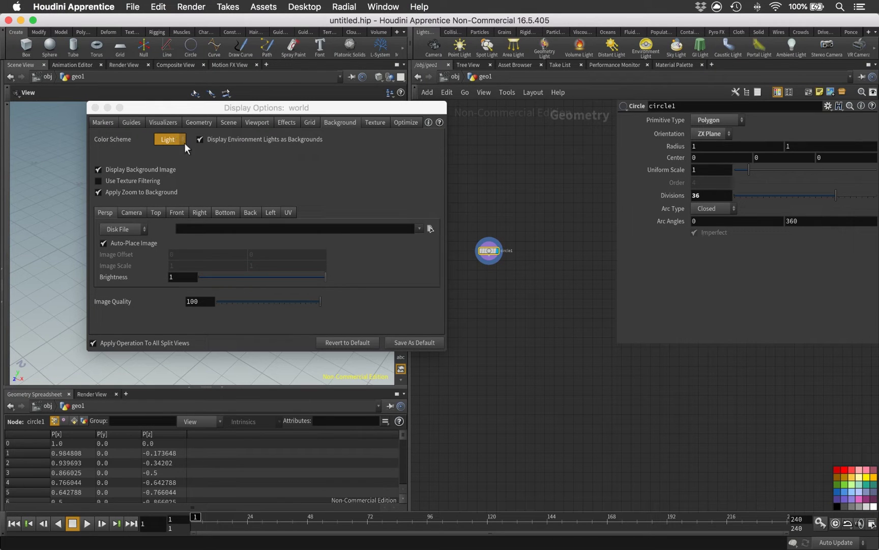
pyautogui.click(103, 122)
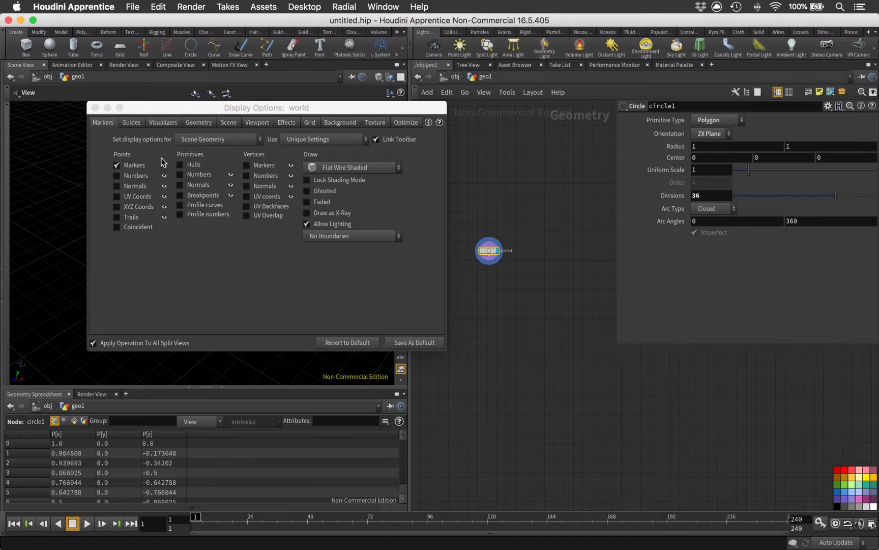
pyautogui.click(134, 123)
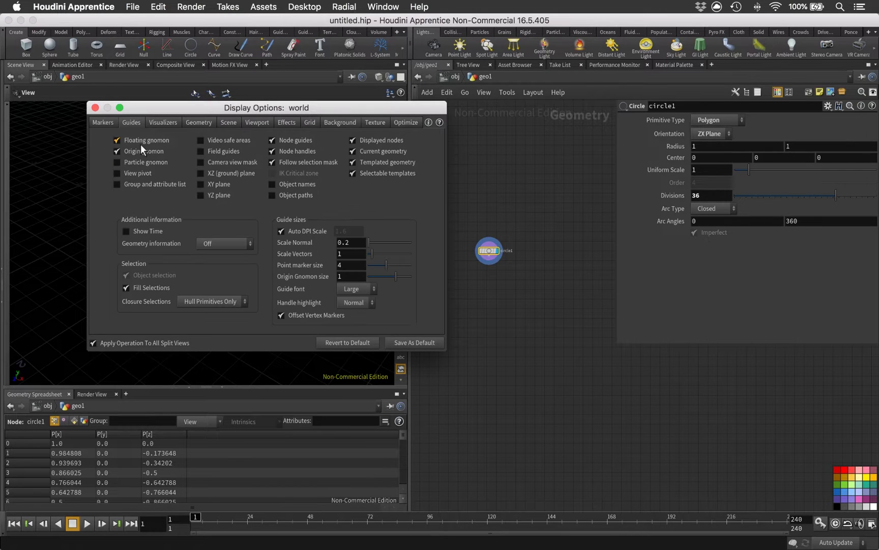
pyautogui.click(96, 107)
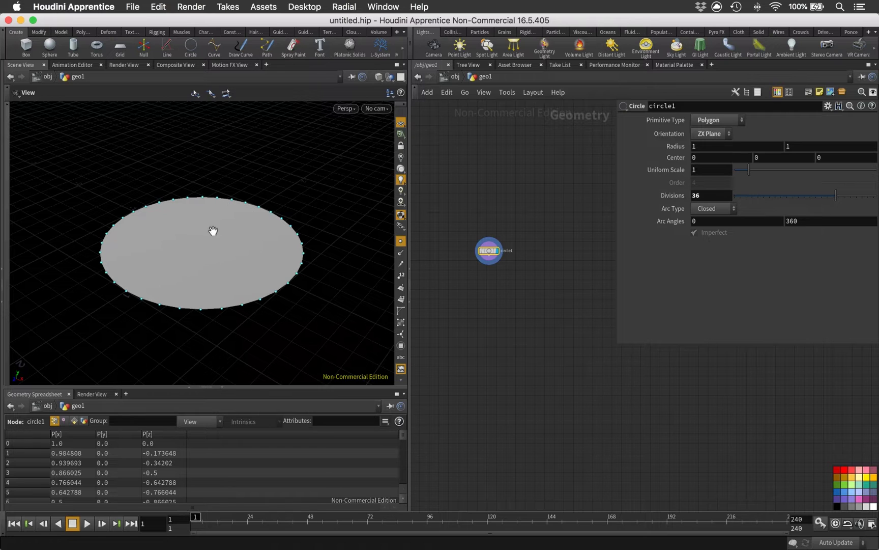
pyautogui.moveTo(201, 241); pyautogui.dragTo(202, 248)
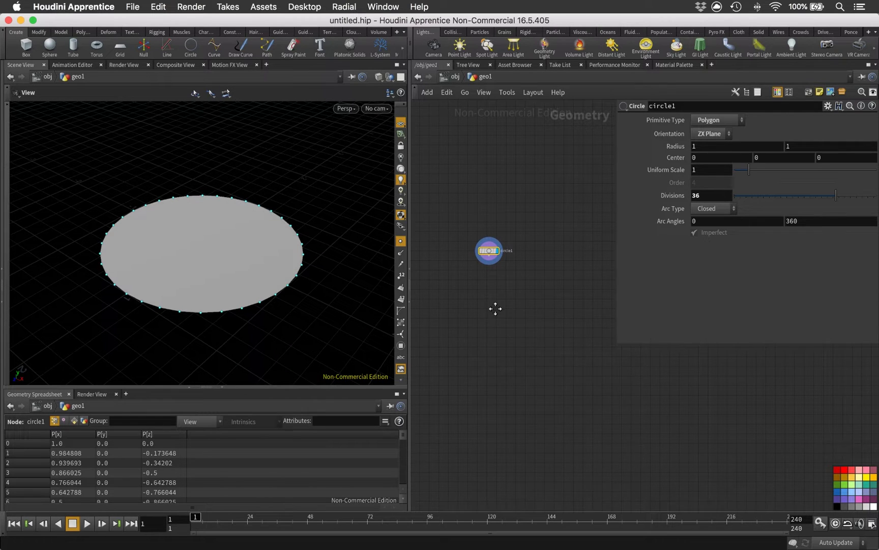
pyautogui.moveTo(494, 307); pyautogui.dragTo(490, 296, button='middle')
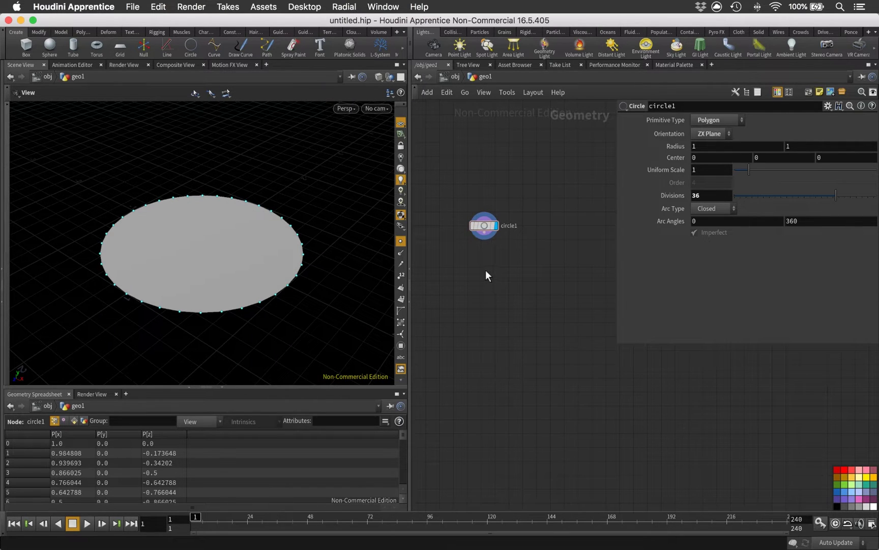
# Add a Scatter node below the circle and wire the circle's output into it.
pyautogui.press('Tab')
pyautogui.write('s')
pyautogui.press('Escape')
pyautogui.click(485, 270)
pyautogui.scroll(3, 477, 250)
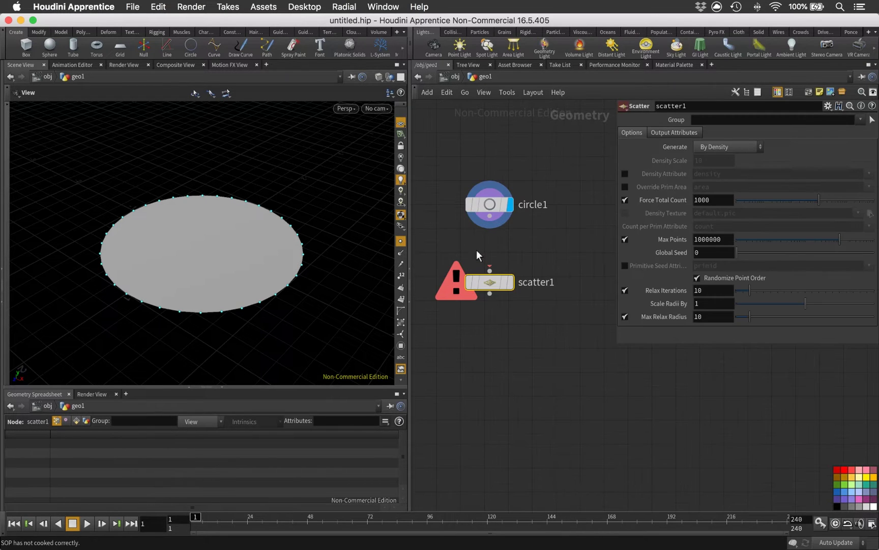
pyautogui.moveTo(487, 222); pyautogui.dragTo(490, 270)
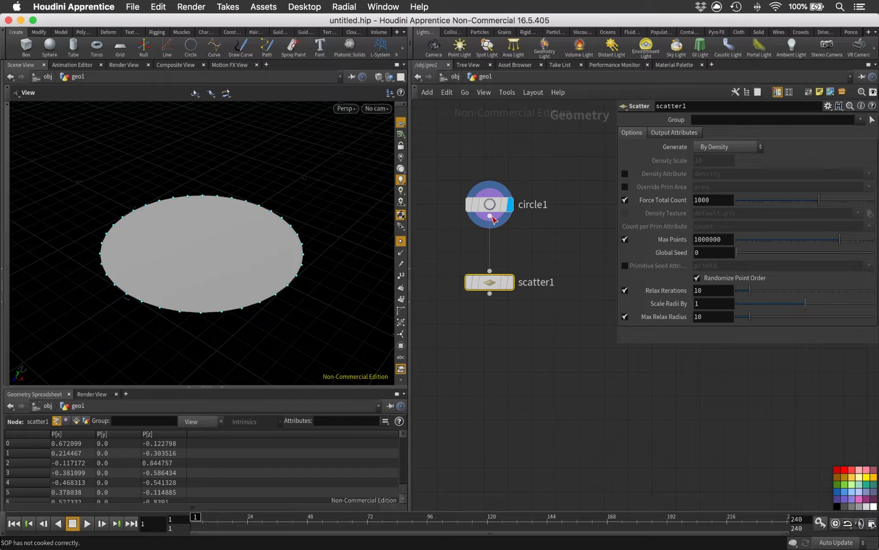
# Set the Scatter node's Force Total Count to 25 and display its points in the viewport.
pyautogui.moveTo(719, 203); pyautogui.dragTo(667, 204)
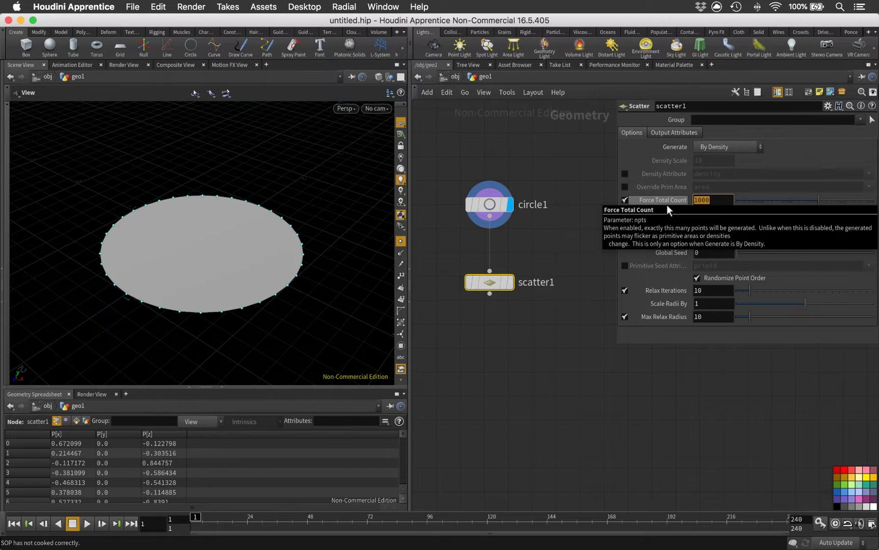
pyautogui.write('25')
pyautogui.press('Return')
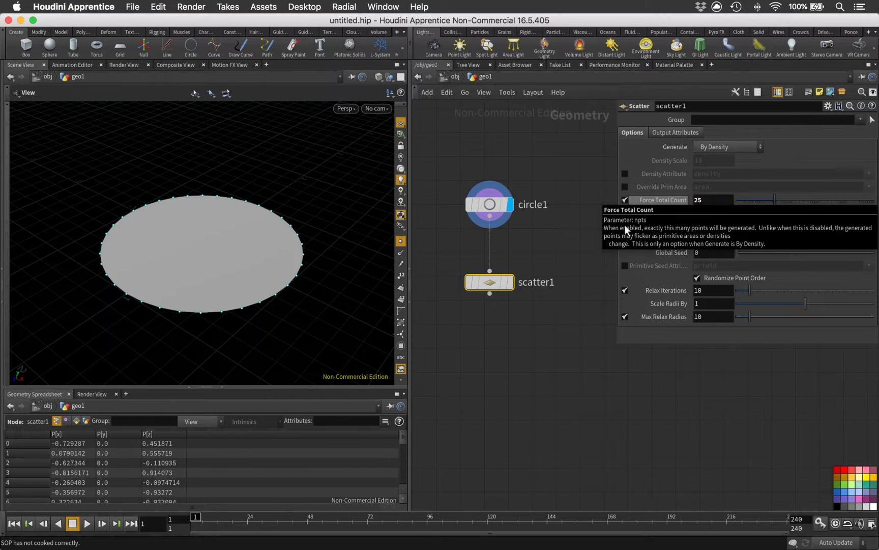
pyautogui.click(511, 282)
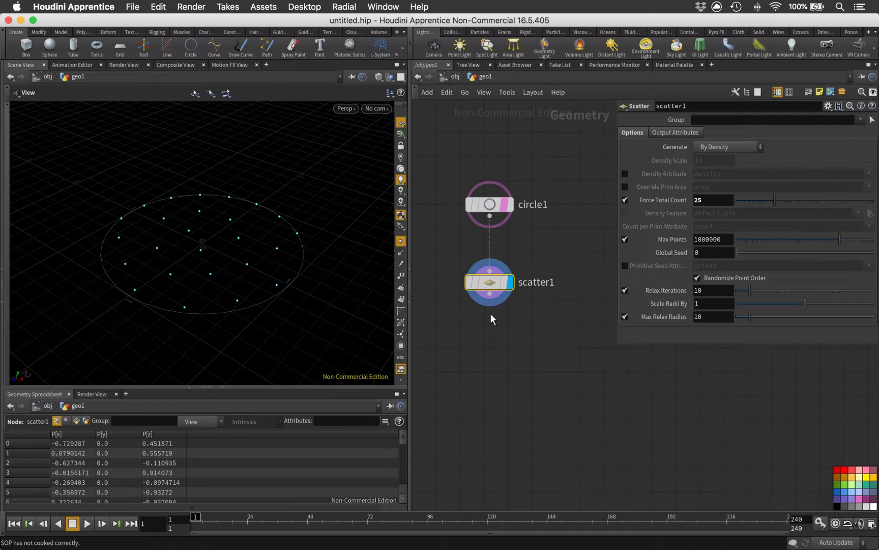
# Move the Scatter node aside and add a Voronoi Fracture node below the circle.
pyautogui.moveTo(489, 284); pyautogui.dragTo(543, 279)
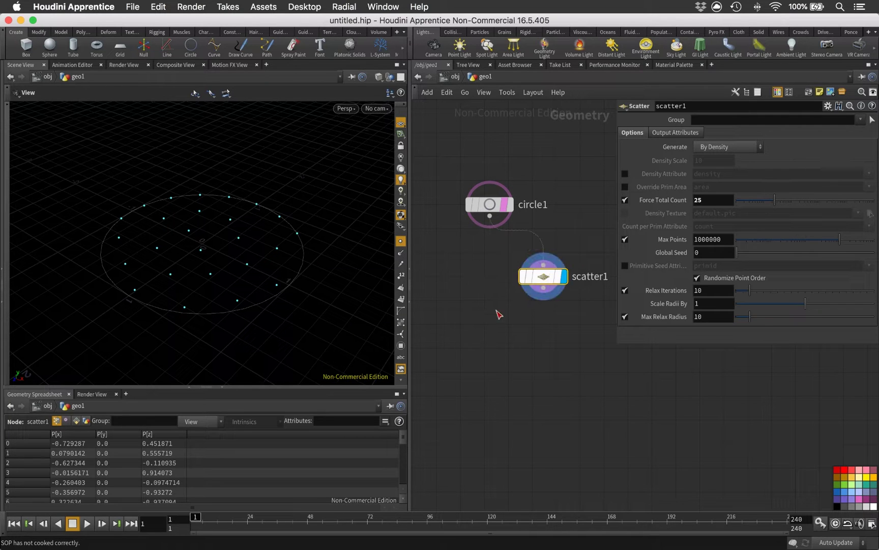
pyautogui.press('Tab')
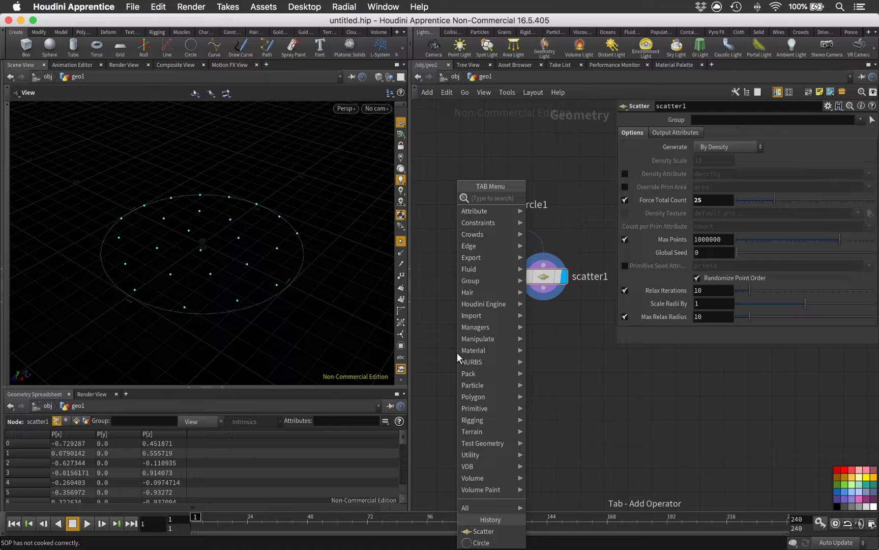
pyautogui.write('vn')
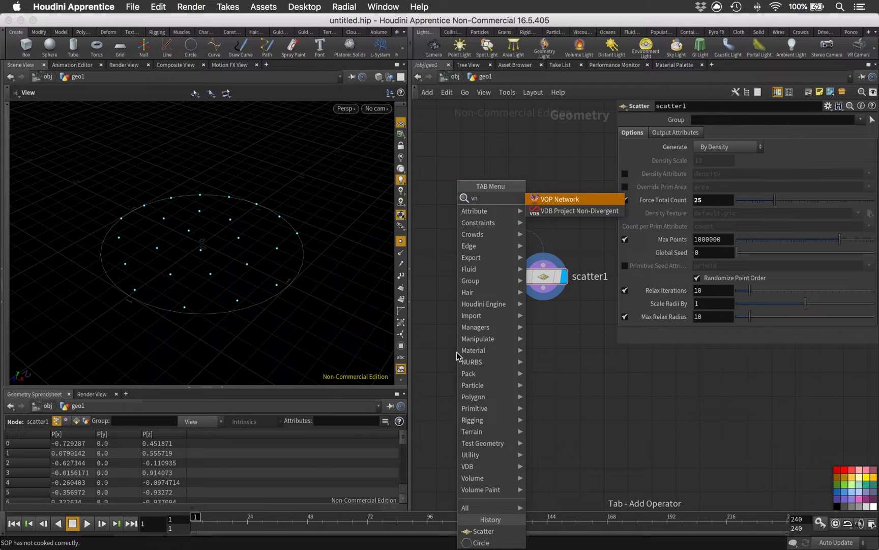
pyautogui.press('BackSpace')
pyautogui.write('or')
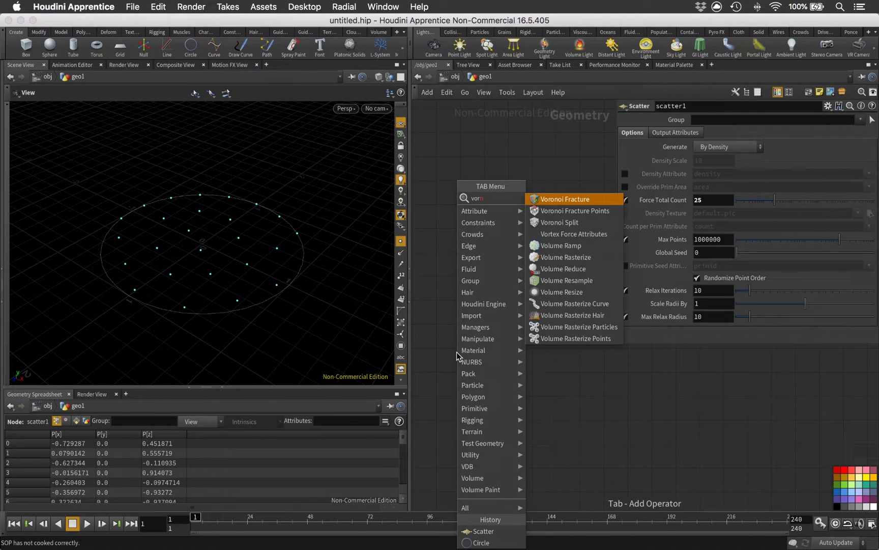
pyautogui.press('Escape')
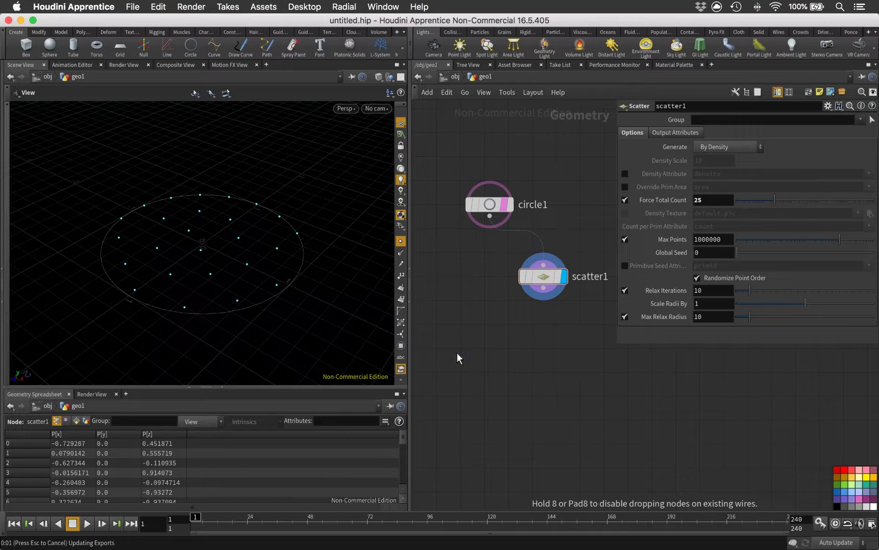
pyautogui.click(457, 353)
pyautogui.click(474, 334)
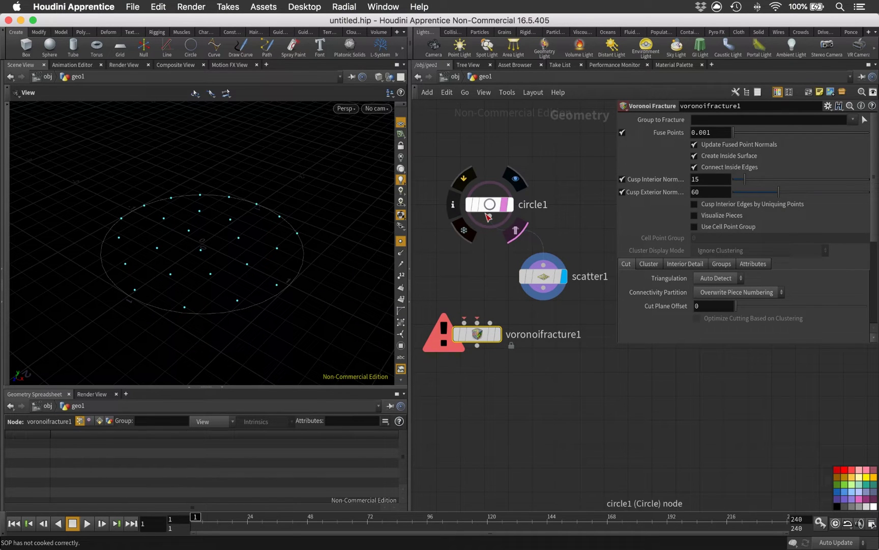
# Wire the circle into the Voronoi Fracture's first input and the Scatter node into its second input.
pyautogui.click(490, 216)
pyautogui.click(465, 322)
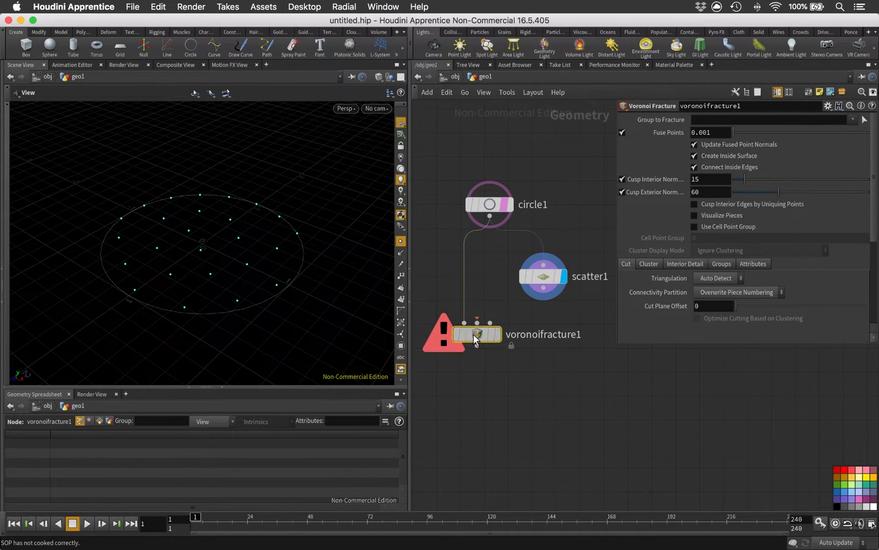
pyautogui.moveTo(477, 333); pyautogui.dragTo(478, 371)
pyautogui.click(544, 288)
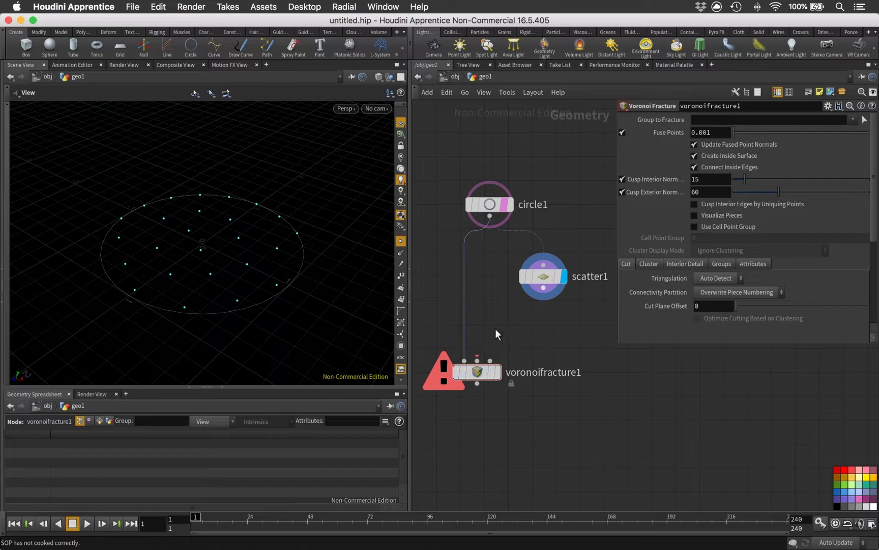
pyautogui.click(477, 360)
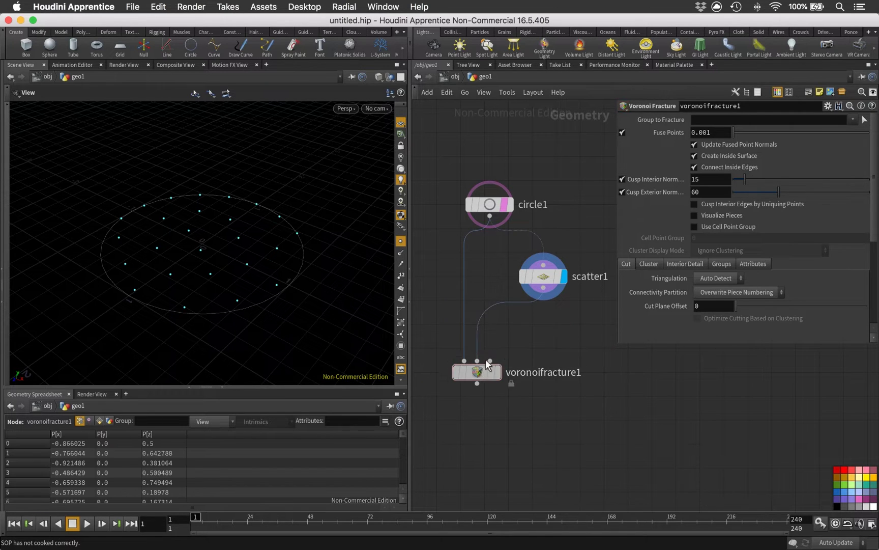
# Tidy the node layout and insert a Null node on the wire between the circle and the Voronoi Fracture.
pyautogui.moveTo(482, 380); pyautogui.dragTo(492, 337)
pyautogui.press('l')
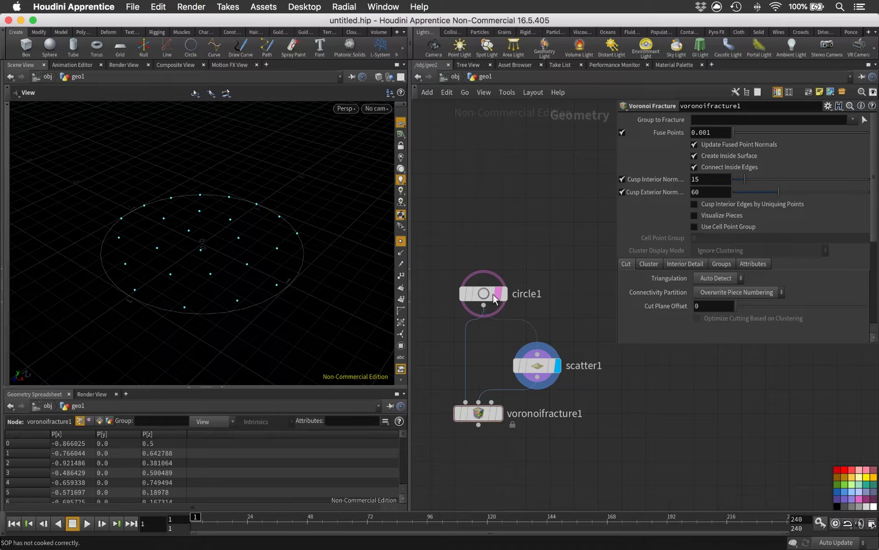
pyautogui.click(488, 199)
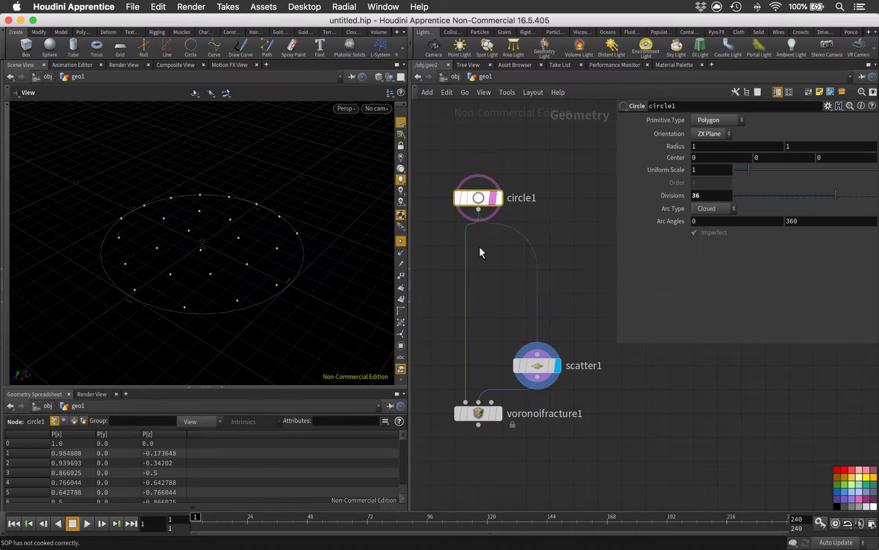
pyautogui.press('Tab')
pyautogui.write('nu')
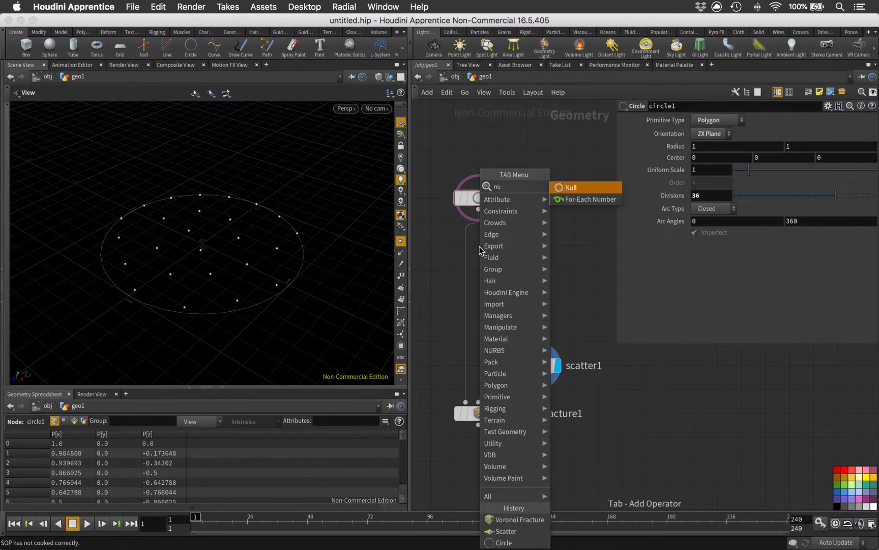
pyautogui.press('Return')
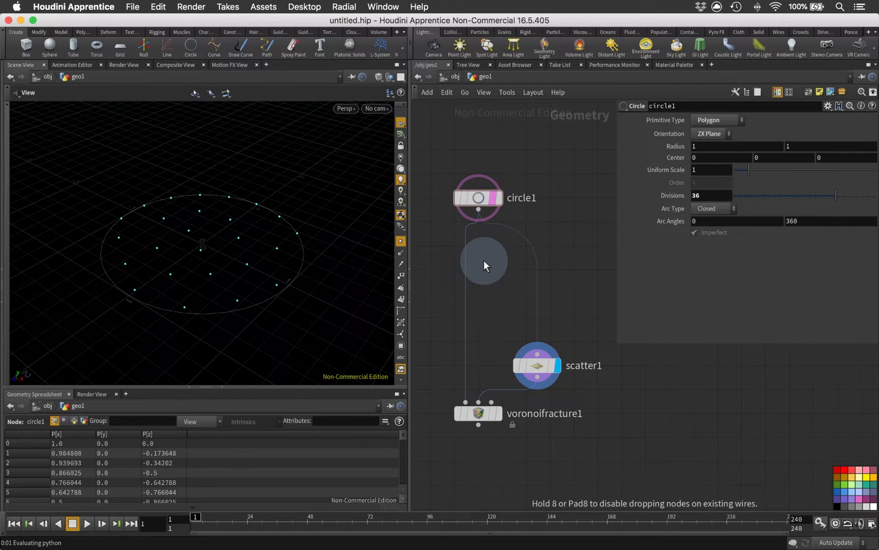
pyautogui.click(486, 257)
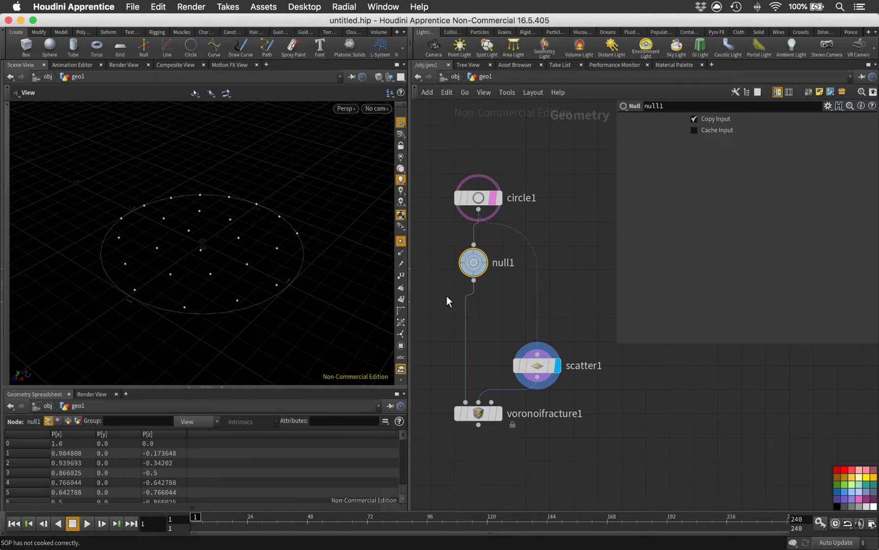
# Feed the Scatter node from the Null instead of the circle, and rename the Null as INPUT.
pyautogui.moveTo(435, 306); pyautogui.dragTo(490, 287)
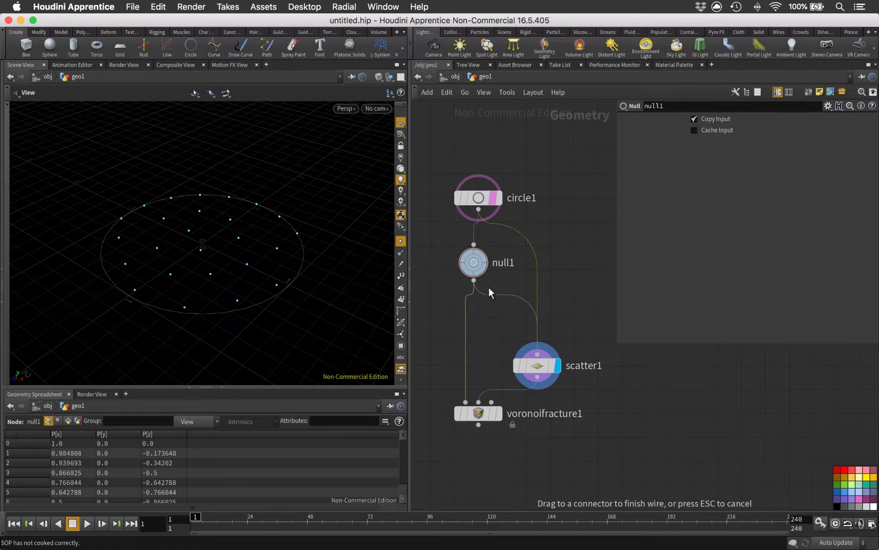
pyautogui.click(474, 280)
pyautogui.moveTo(472, 195); pyautogui.dragTo(467, 186)
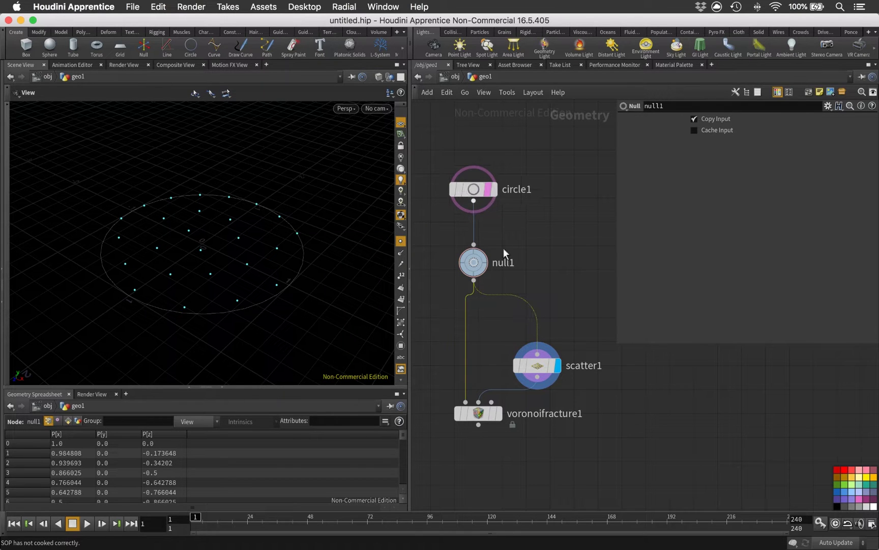
pyautogui.doubleClick(504, 263)
pyautogui.write('INPUT')
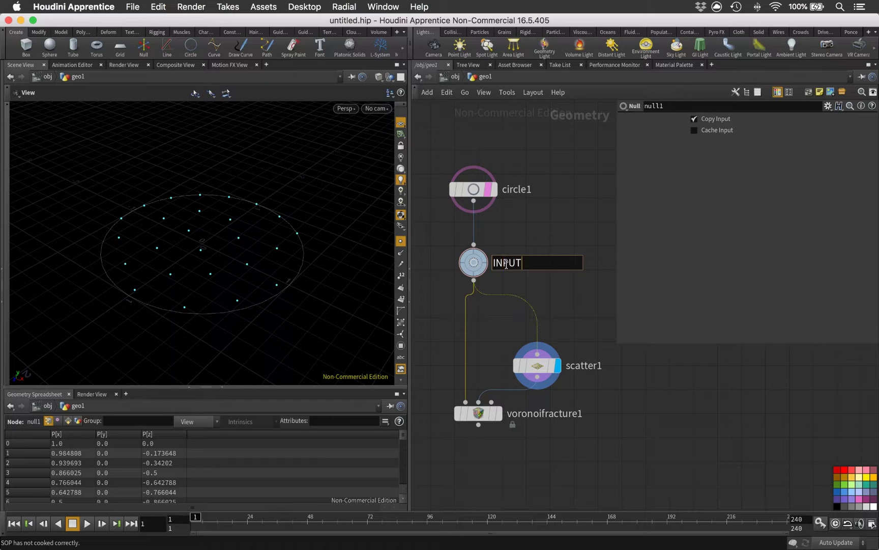
pyautogui.press('Return')
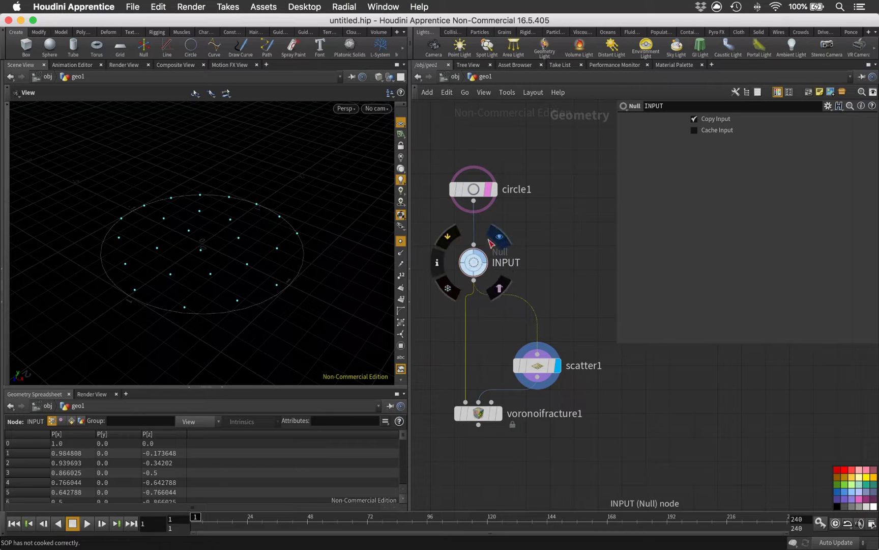
# Display the INPUT null's output for comparison and switch the display to the Voronoi Fracture node.
pyautogui.click(501, 237)
pyautogui.click(473, 189)
pyautogui.scroll(-3, 533, 176)
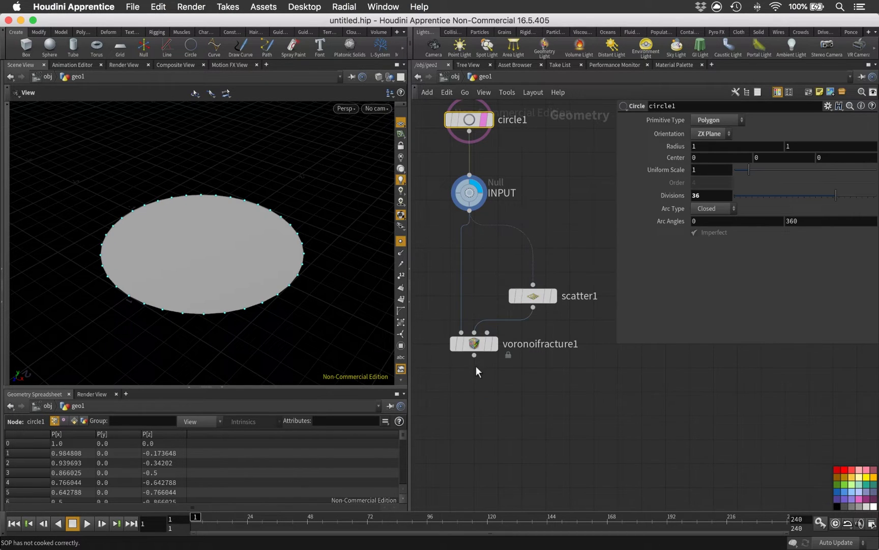
pyautogui.moveTo(477, 367)
pyautogui.click(500, 317)
pyautogui.moveTo(546, 387); pyautogui.dragTo(547, 349, button='middle')
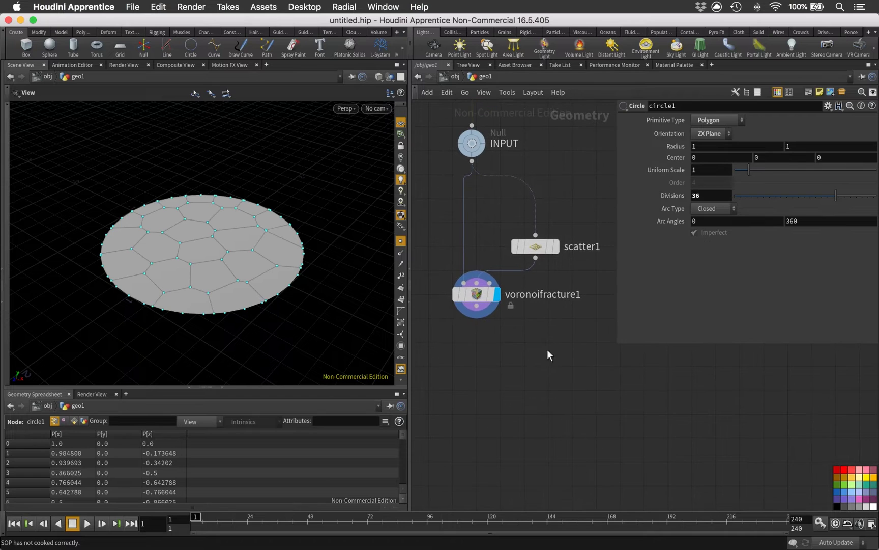
# Move the Scatter and Voronoi Fracture nodes lower to make room and add a For-Each Primitive block beside them.
pyautogui.moveTo(598, 406); pyautogui.dragTo(436, 203)
pyautogui.moveTo(539, 243); pyautogui.dragTo(538, 280)
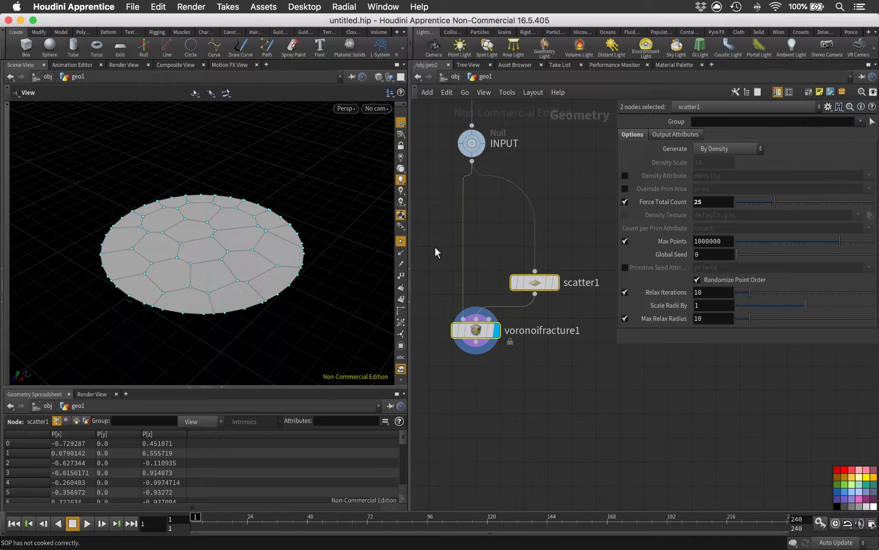
pyautogui.moveTo(467, 244); pyautogui.dragTo(504, 240, button='middle')
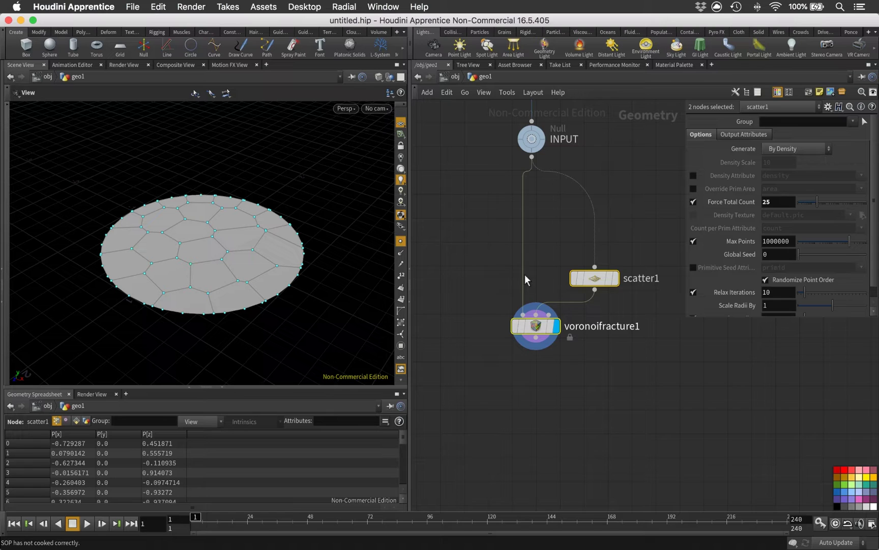
pyautogui.click(478, 219)
pyautogui.press('Tab')
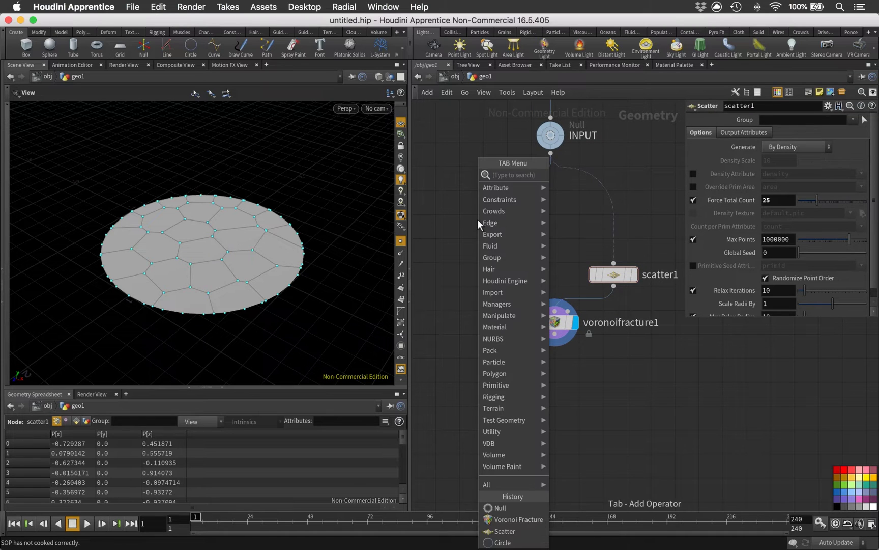
pyautogui.write('forec')
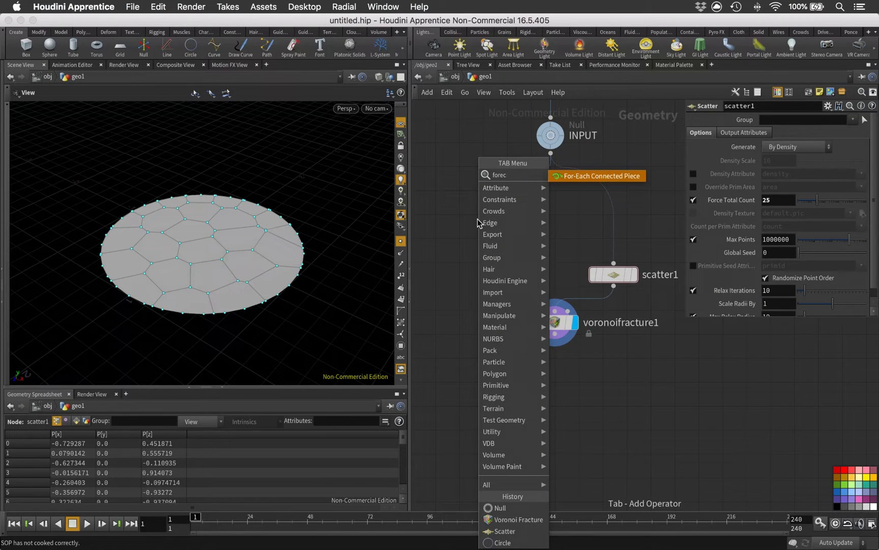
pyautogui.press('BackSpace')
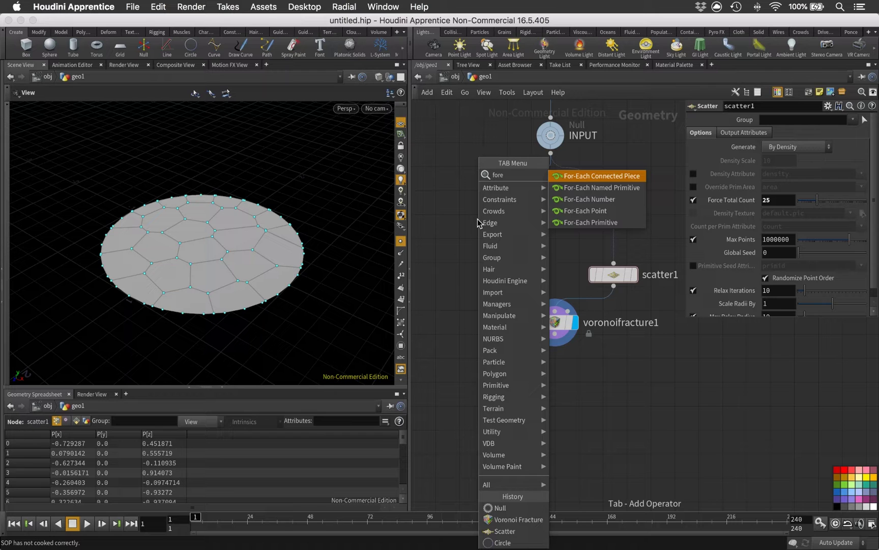
pyautogui.press('Down')
pyautogui.press('Down')
pyautogui.press('Down')
pyautogui.press('Down')
pyautogui.press('Return')
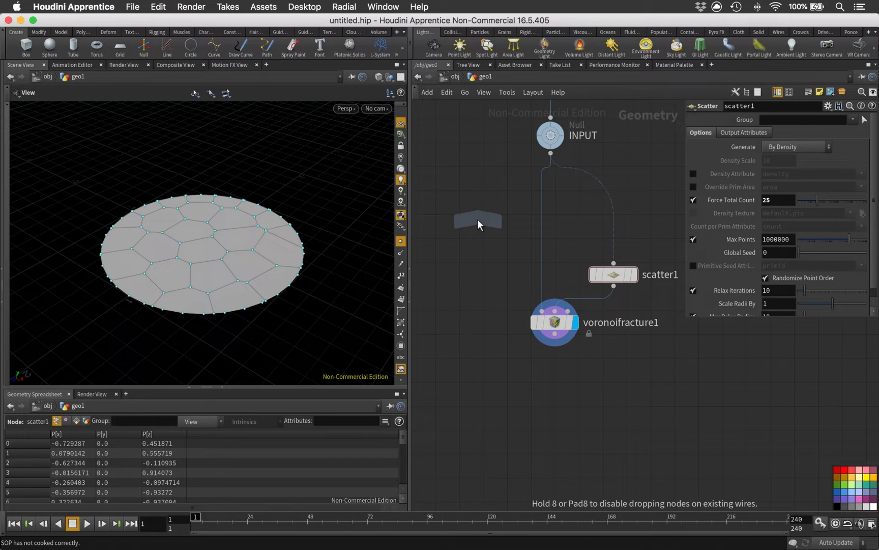
pyautogui.click(477, 219)
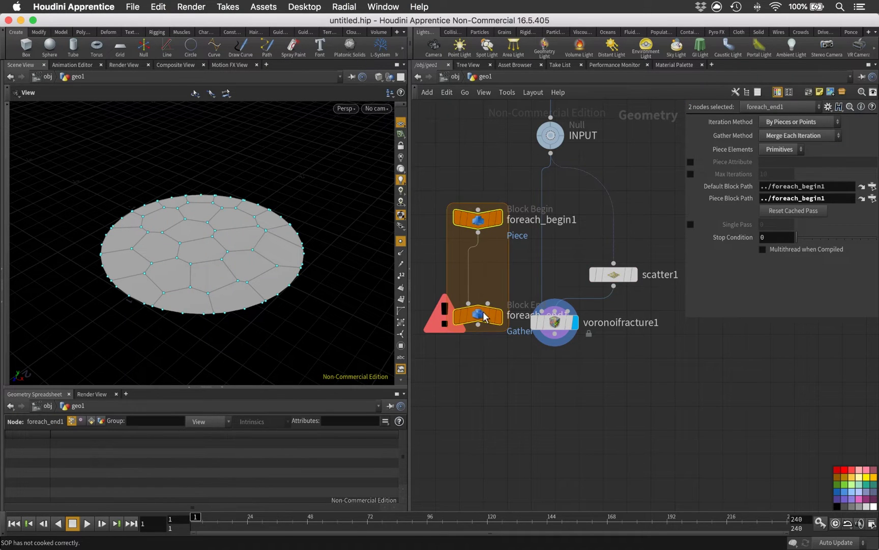
# Lengthen the for-each block, wire INPUT into its begin node, and feed the Scatter and Voronoi Fracture nodes from that begin node.
pyautogui.moveTo(478, 317); pyautogui.dragTo(479, 415)
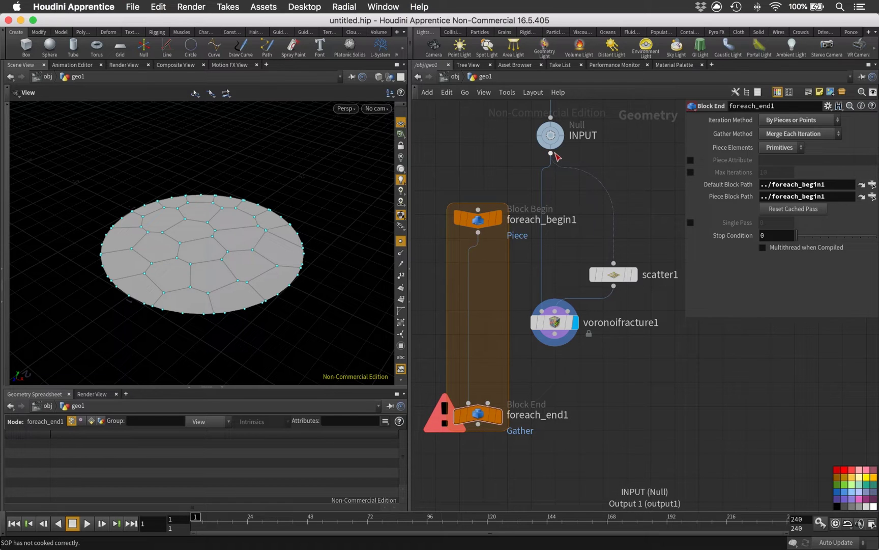
pyautogui.moveTo(478, 209); pyautogui.dragTo(550, 152)
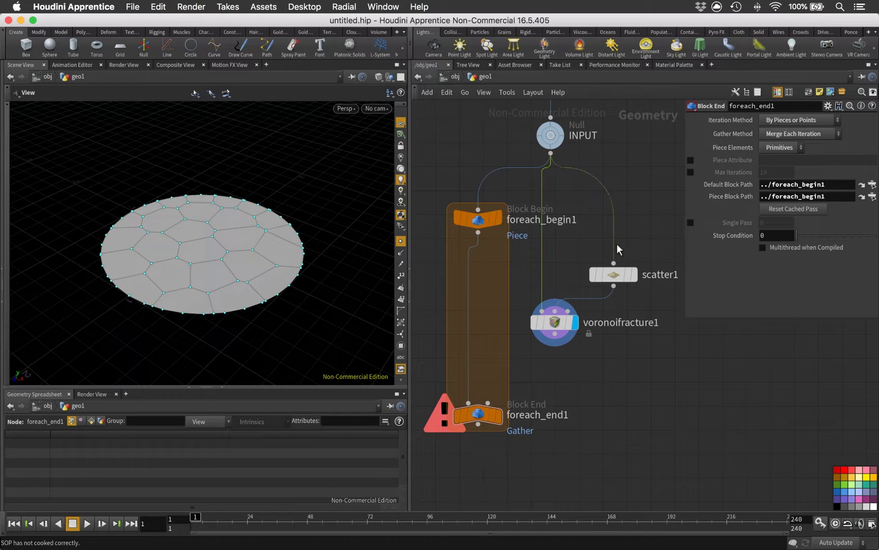
pyautogui.moveTo(613, 235); pyautogui.dragTo(479, 233)
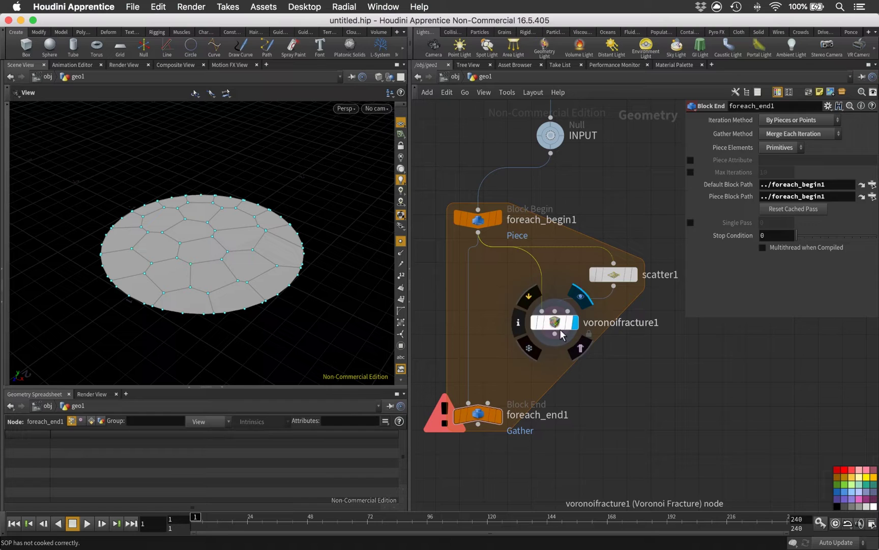
# Wire the Voronoi Fracture node's output into the for-each end node.
pyautogui.click(544, 327)
pyautogui.click(553, 334)
pyautogui.click(457, 385)
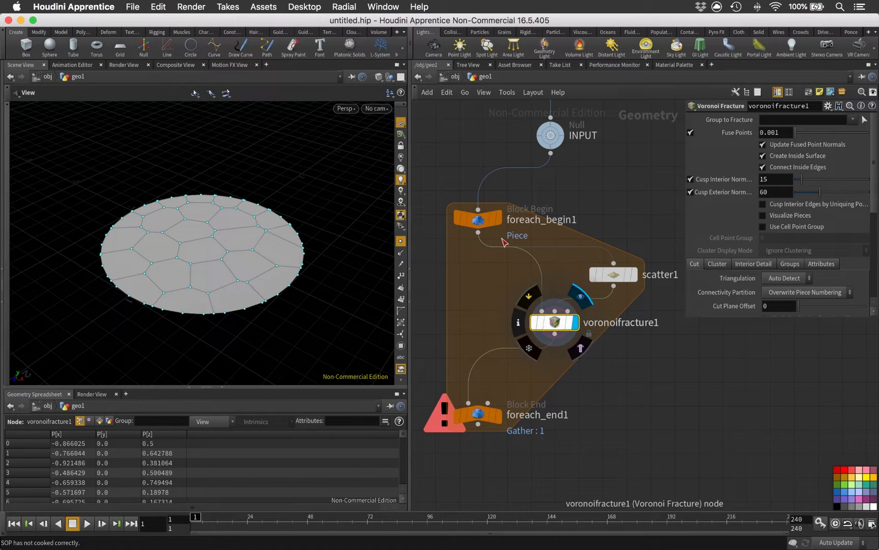
# Align the for-each begin and end nodes vertically beneath INPUT and display the for-each end node.
pyautogui.moveTo(478, 218); pyautogui.dragTo(550, 205)
pyautogui.moveTo(475, 421); pyautogui.dragTo(547, 384)
pyautogui.click(577, 358)
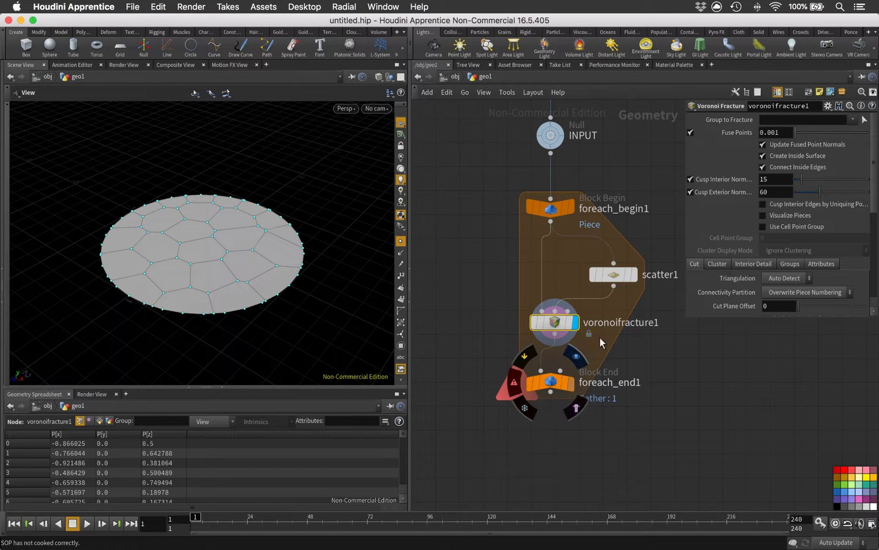
pyautogui.moveTo(579, 338); pyautogui.dragTo(528, 345, button='middle')
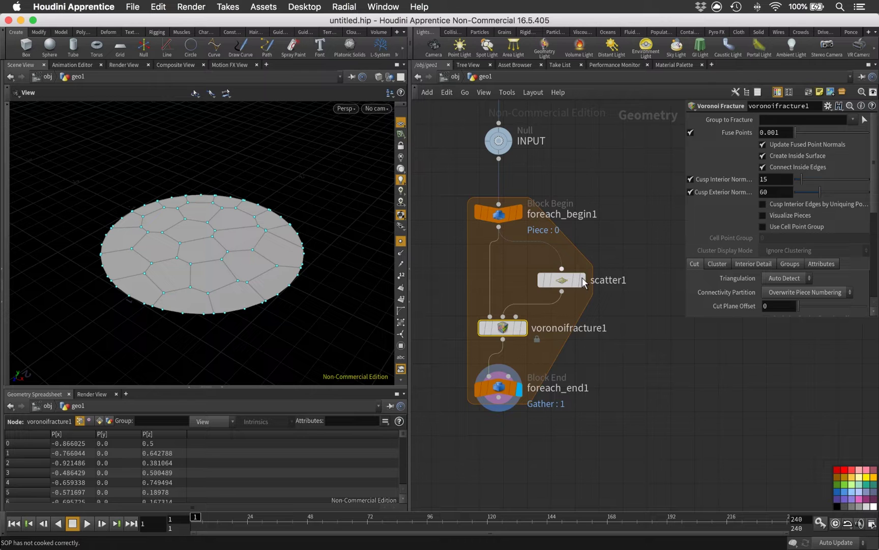
pyautogui.moveTo(616, 261)
pyautogui.mouseDown()
pyautogui.moveTo(543, 297)
pyautogui.moveTo(605, 268)
pyautogui.mouseUp()
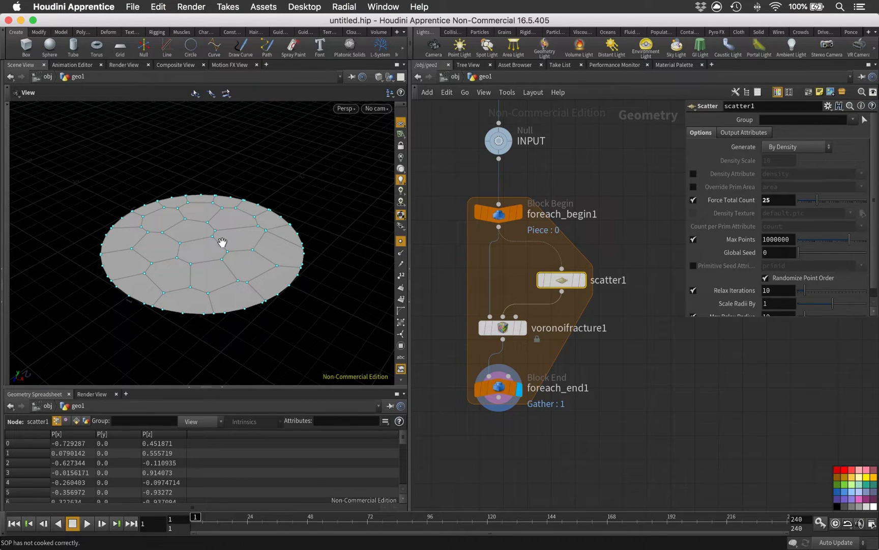
pyautogui.moveTo(223, 242); pyautogui.dragTo(223, 248)
pyautogui.moveTo(219, 293); pyautogui.dragTo(227, 275)
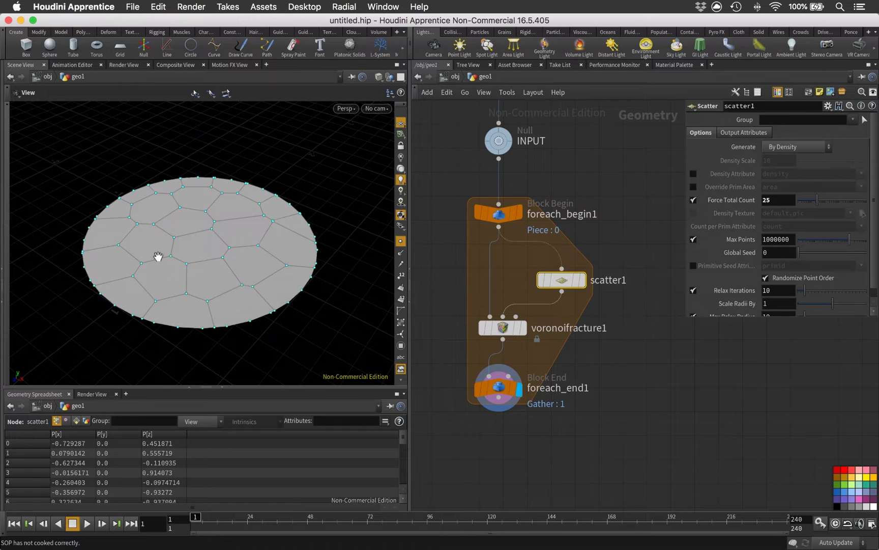
pyautogui.moveTo(236, 255); pyautogui.dragTo(233, 244)
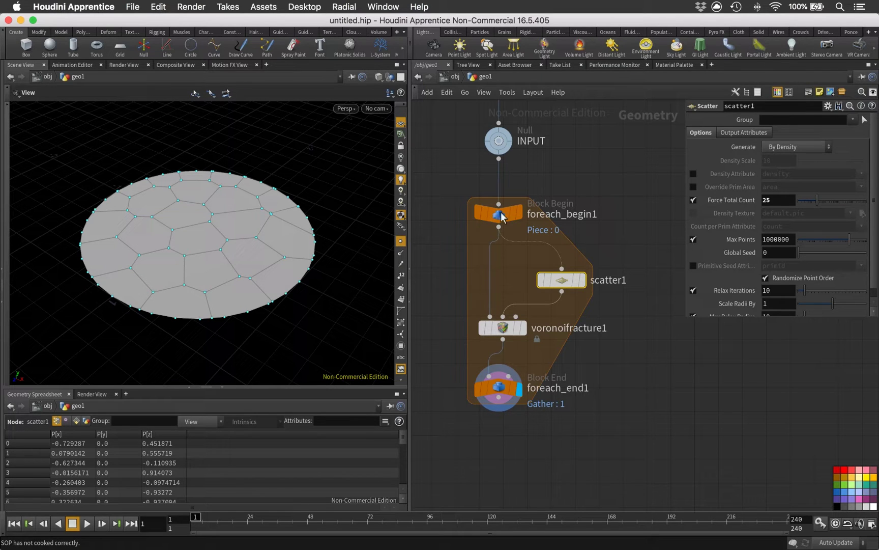
# Create a meta import node from the for-each begin node and select it beside the loop.
pyautogui.moveTo(547, 180); pyautogui.dragTo(466, 236)
pyautogui.moveTo(592, 229); pyautogui.dragTo(565, 228, button='middle')
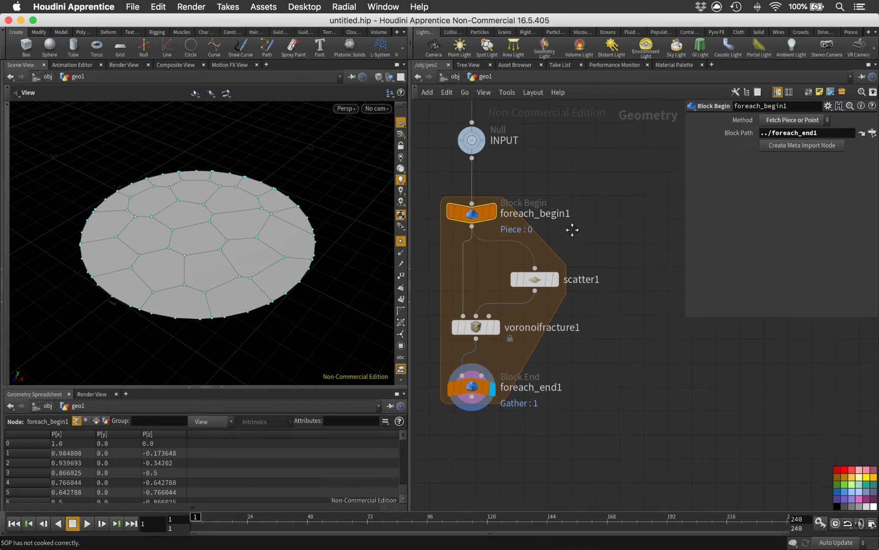
pyautogui.click(778, 146)
pyautogui.moveTo(650, 268); pyautogui.dragTo(556, 249, button='middle')
pyautogui.click(555, 202)
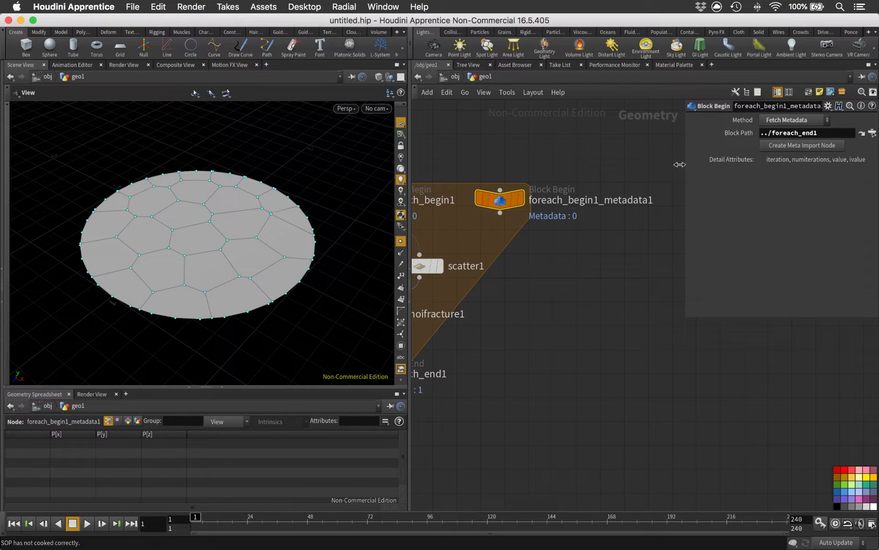
pyautogui.moveTo(489, 249); pyautogui.dragTo(532, 250, button='middle')
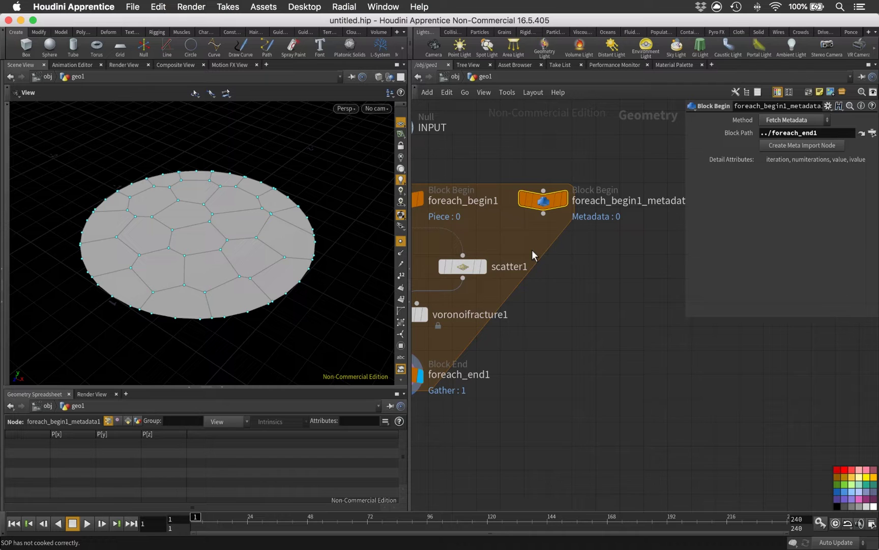
# Add a spare input to the Scatter node and reference the for-each metadata node in Spare Input 0.
pyautogui.click(461, 271)
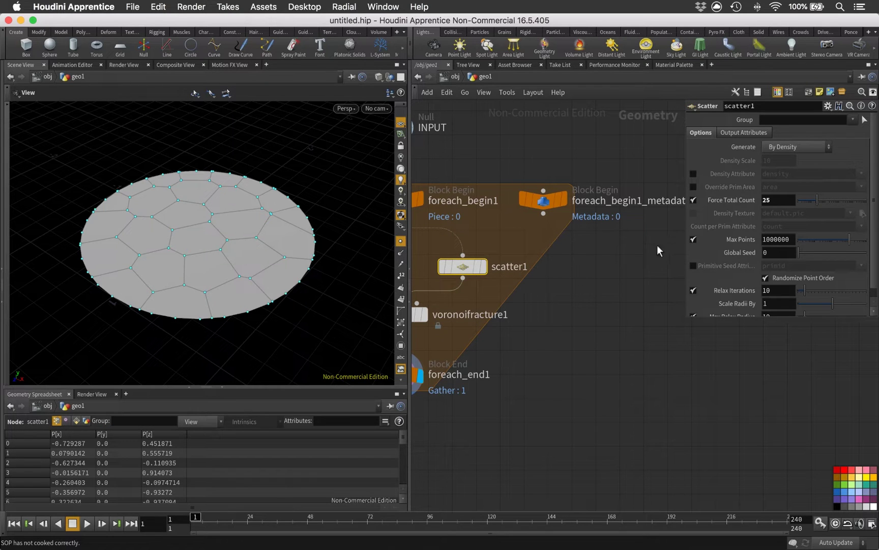
pyautogui.moveTo(684, 319); pyautogui.dragTo(664, 413)
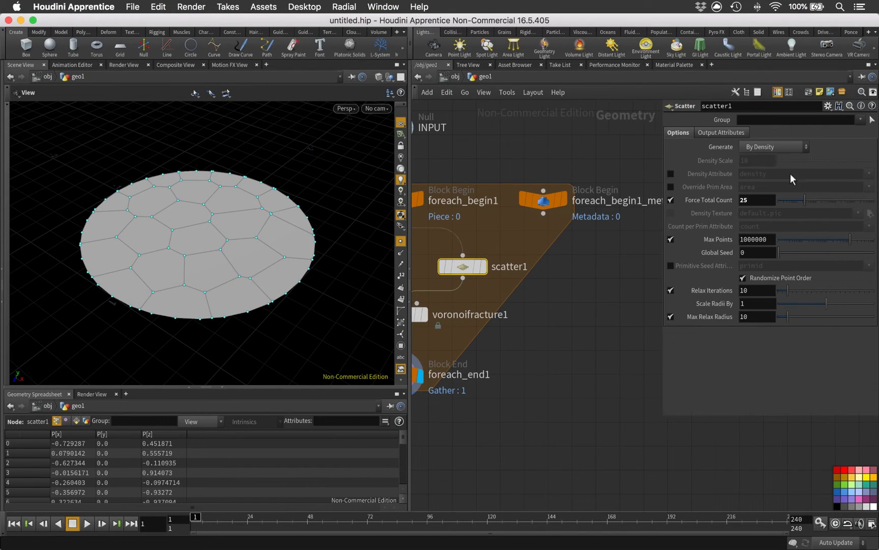
pyautogui.click(828, 106)
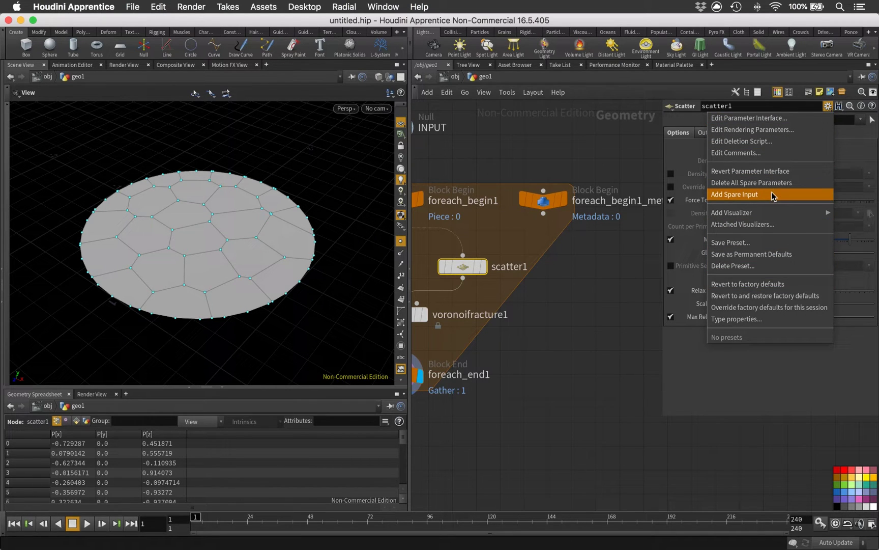
pyautogui.click(511, 252)
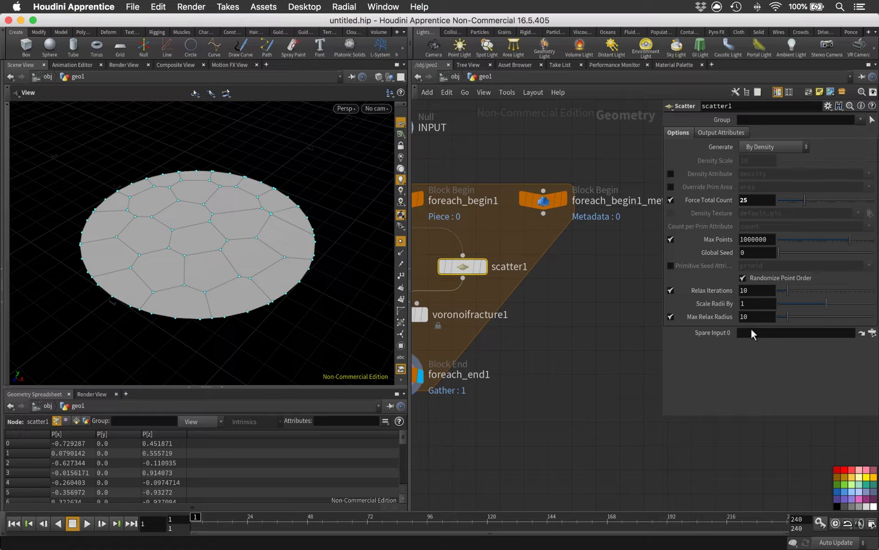
pyautogui.moveTo(579, 290); pyautogui.dragTo(577, 300, button='middle')
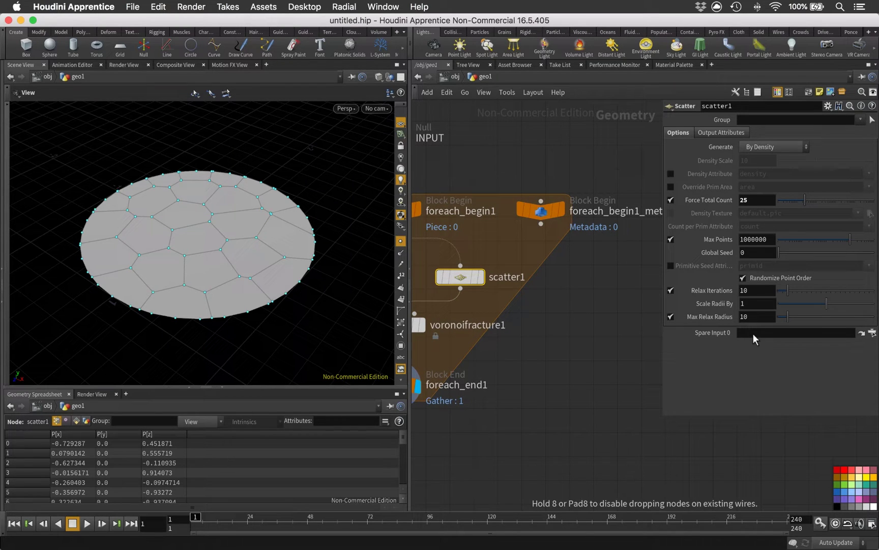
pyautogui.moveTo(537, 214); pyautogui.dragTo(680, 334)
pyautogui.moveTo(572, 244); pyautogui.dragTo(538, 262, button='middle')
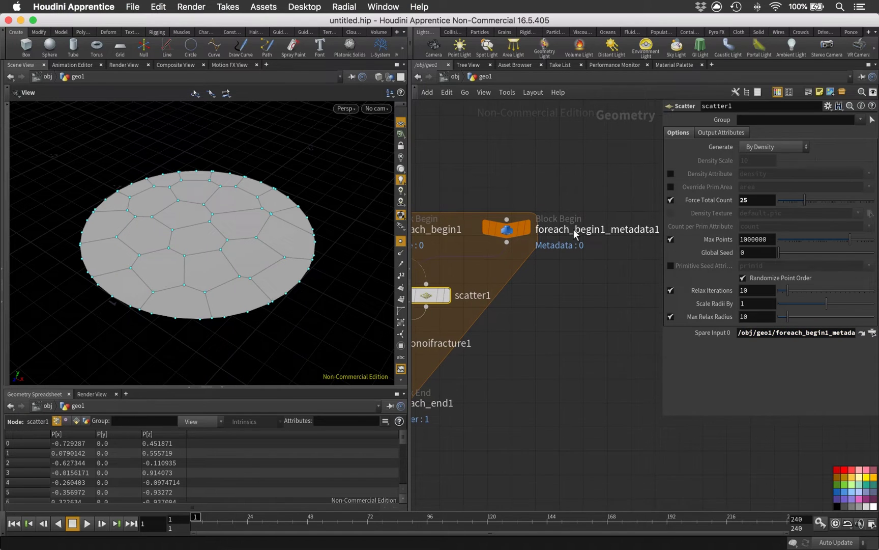
# Rename the for-each metadata node as metadata.
pyautogui.doubleClick(573, 229)
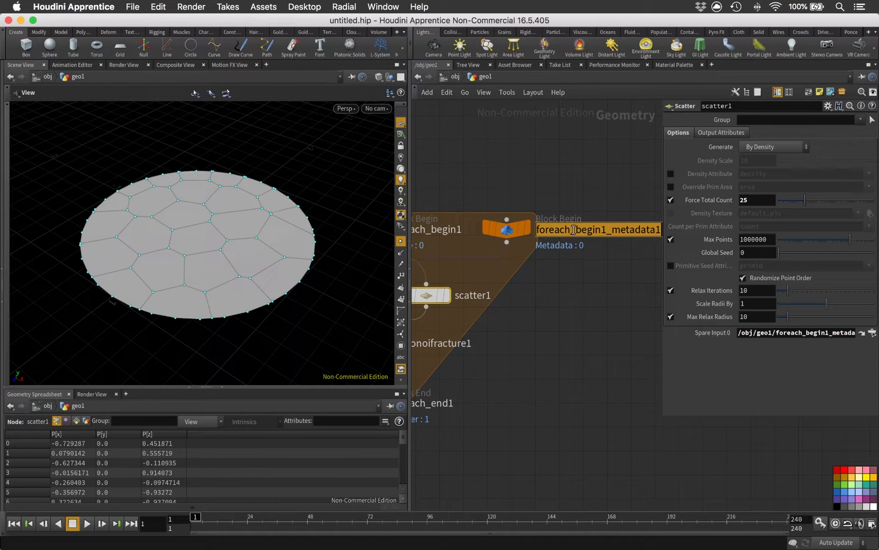
pyautogui.write('metadata')
pyautogui.press('Return')
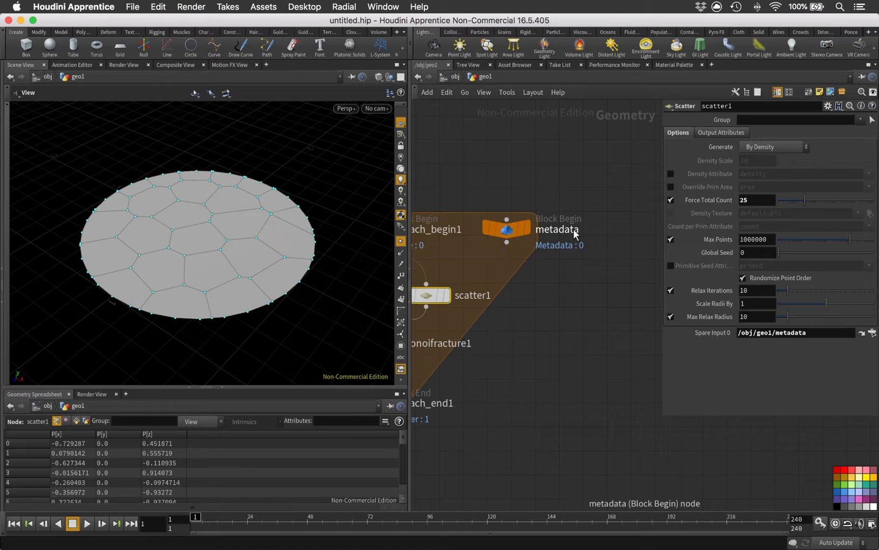
pyautogui.moveTo(516, 286); pyautogui.dragTo(585, 303, button='middle')
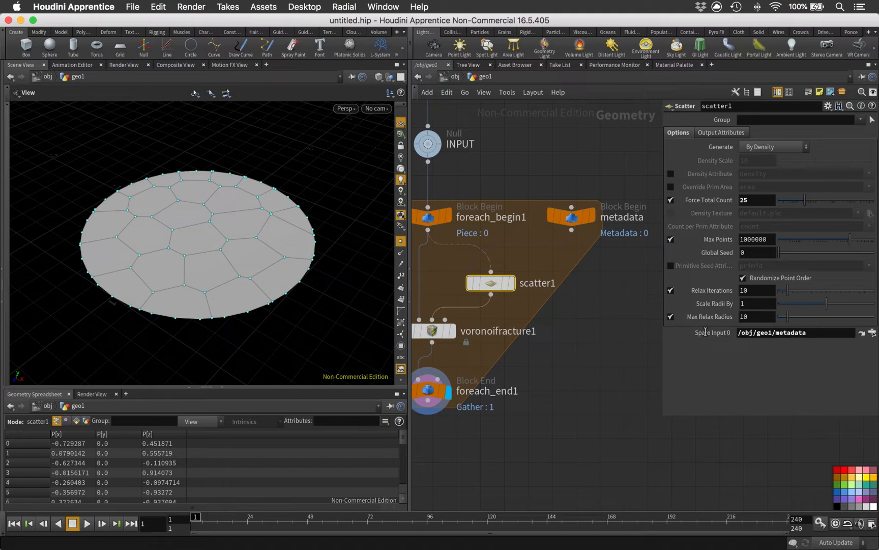
# Examine the Scatter node's spare input reference and how expressions refer to it, along with the Force Total Count value.
pyautogui.doubleClick(799, 332)
pyautogui.click(799, 333)
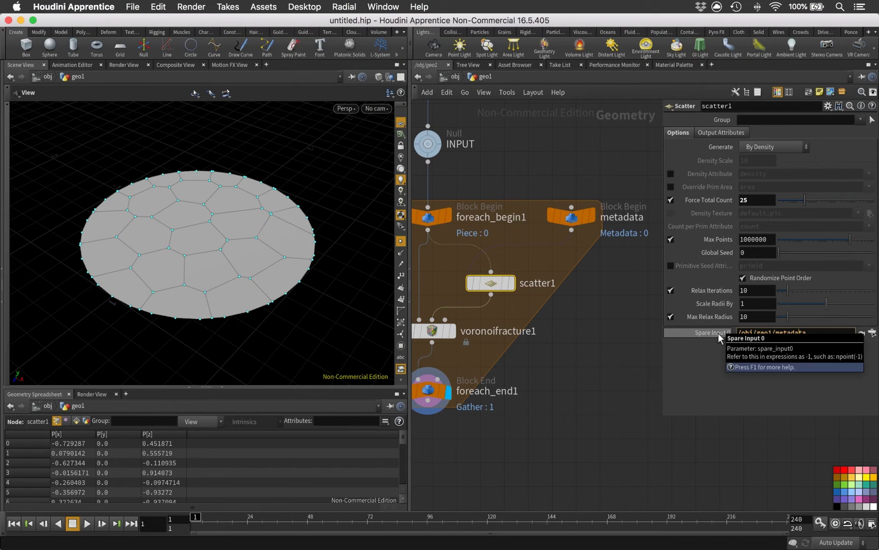
pyautogui.moveTo(753, 202); pyautogui.dragTo(736, 203)
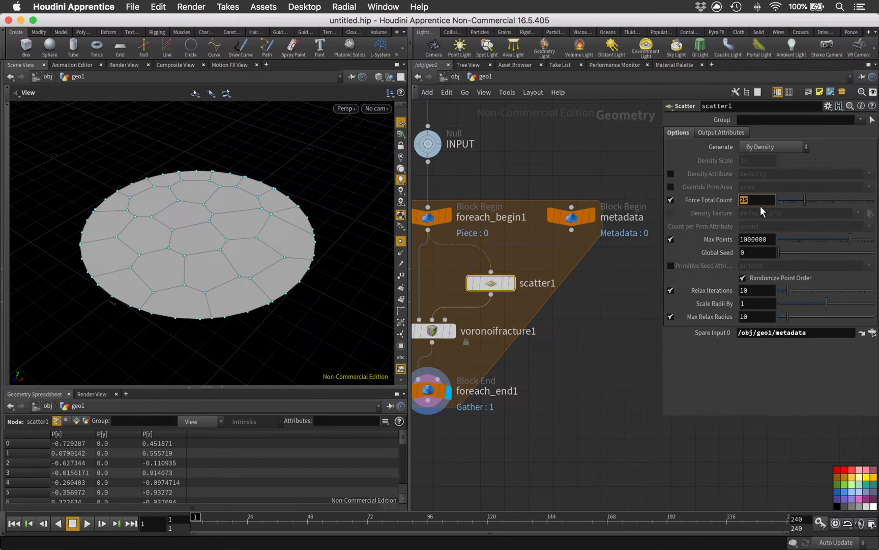
pyautogui.click(758, 202)
pyautogui.moveTo(754, 198); pyautogui.dragTo(725, 199)
pyautogui.moveTo(603, 291); pyautogui.dragTo(589, 288, button='middle')
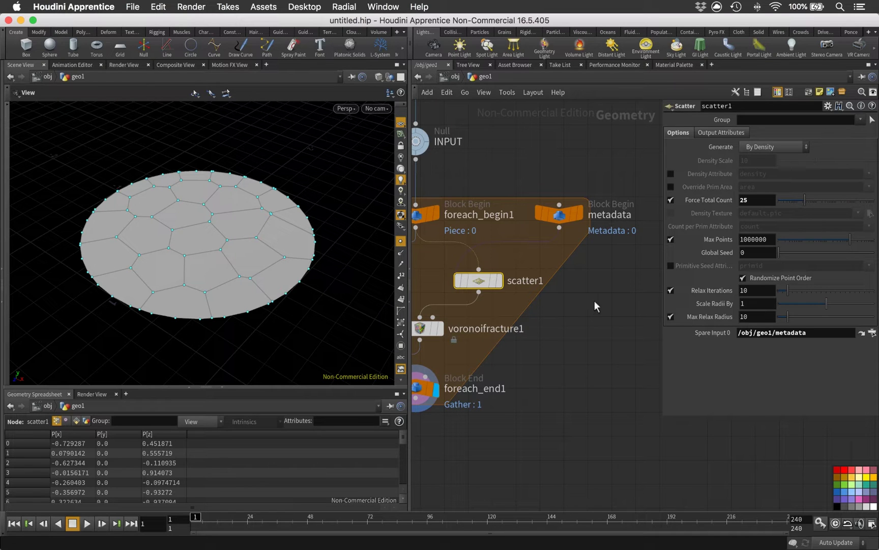
pyautogui.moveTo(219, 230); pyautogui.dragTo(231, 236, button='middle')
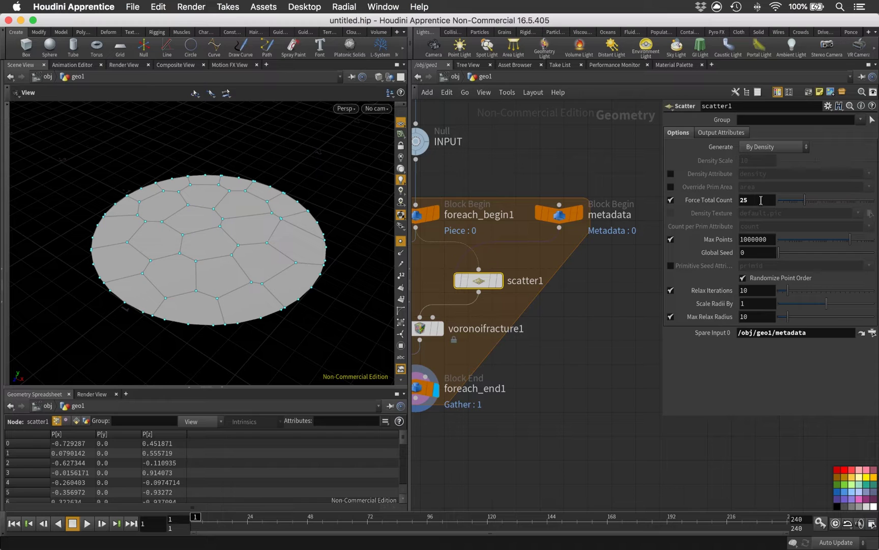
# Open Force Total Count in an enlarged expression editor and replace its value with an empty if() function.
pyautogui.click(760, 199)
pyautogui.hotkey('alt', 'e')
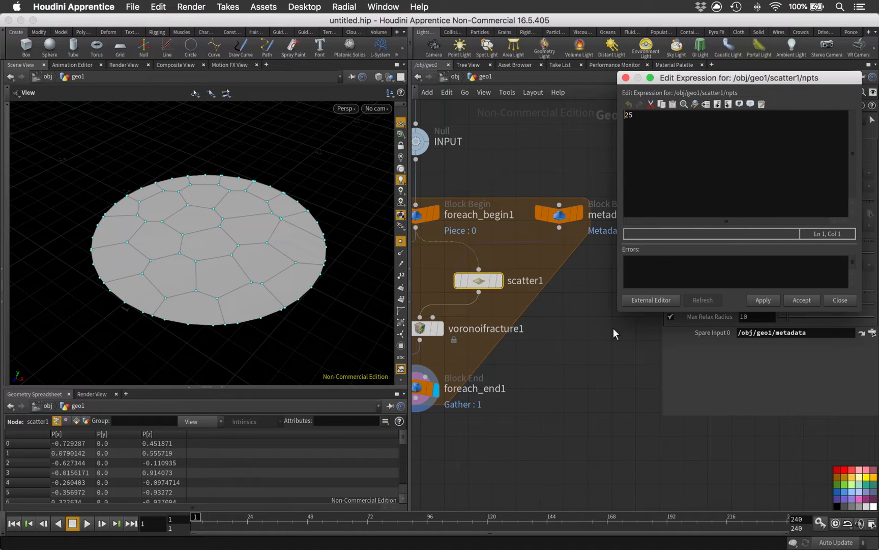
pyautogui.moveTo(619, 313); pyautogui.dragTo(481, 337)
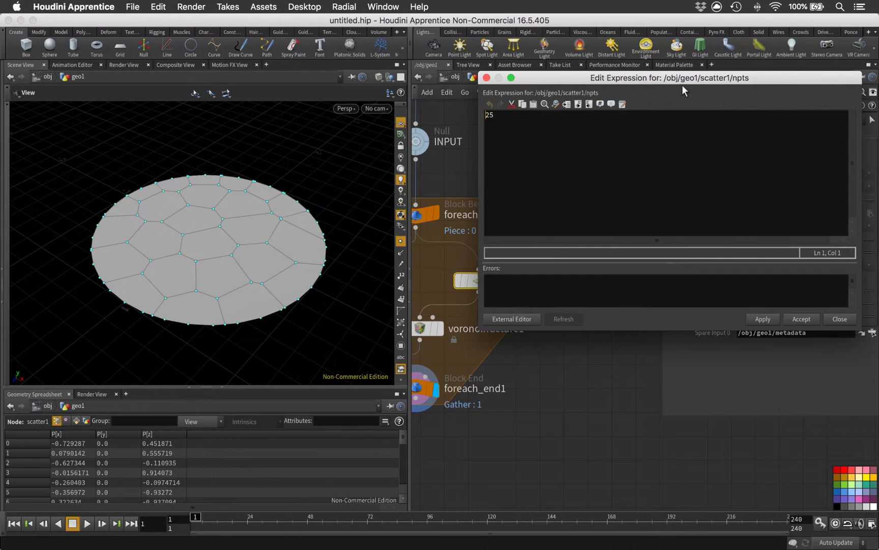
pyautogui.moveTo(682, 85); pyautogui.dragTo(479, 81)
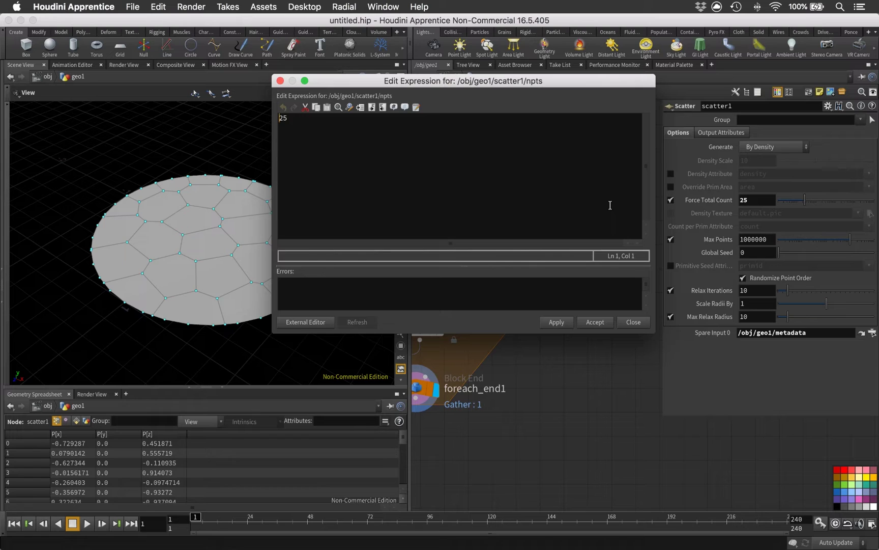
pyautogui.moveTo(371, 121); pyautogui.dragTo(263, 113)
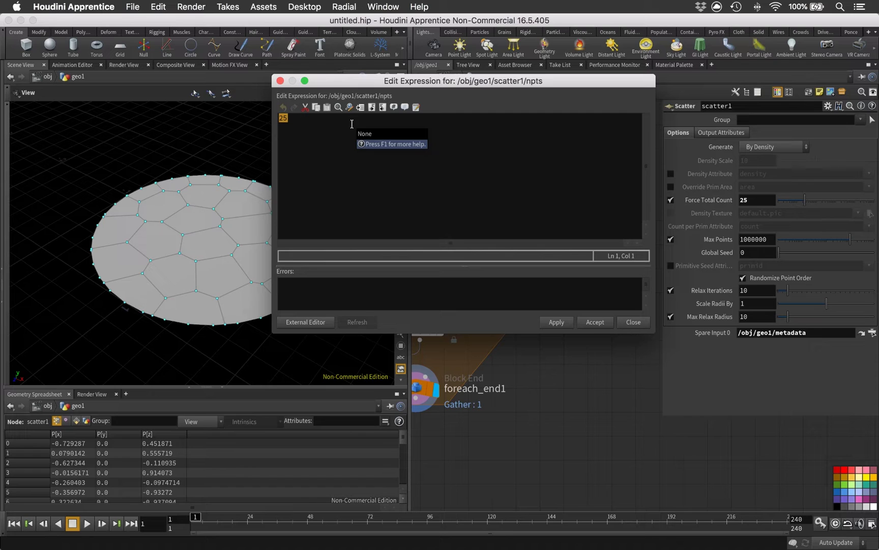
pyautogui.write('if()')
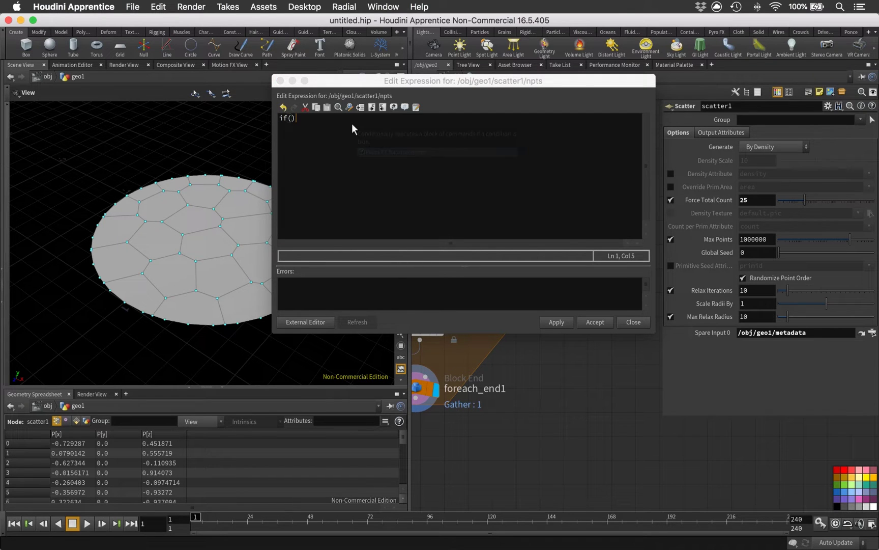
pyautogui.press('Left')
pyautogui.moveTo(334, 90); pyautogui.dragTo(381, 94)
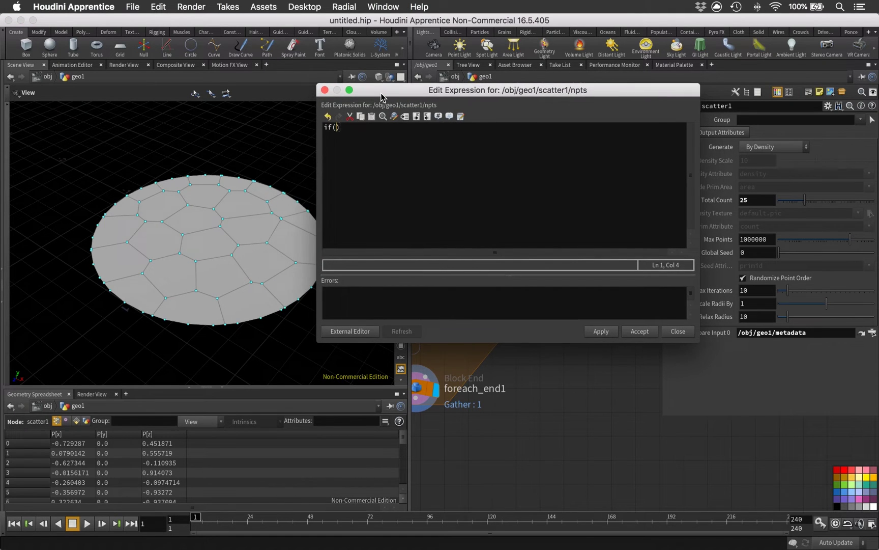
# Insert detail(-1, "iteration", 0) inside the if() function to read the loop iteration from the spare input.
pyautogui.write('detail()')
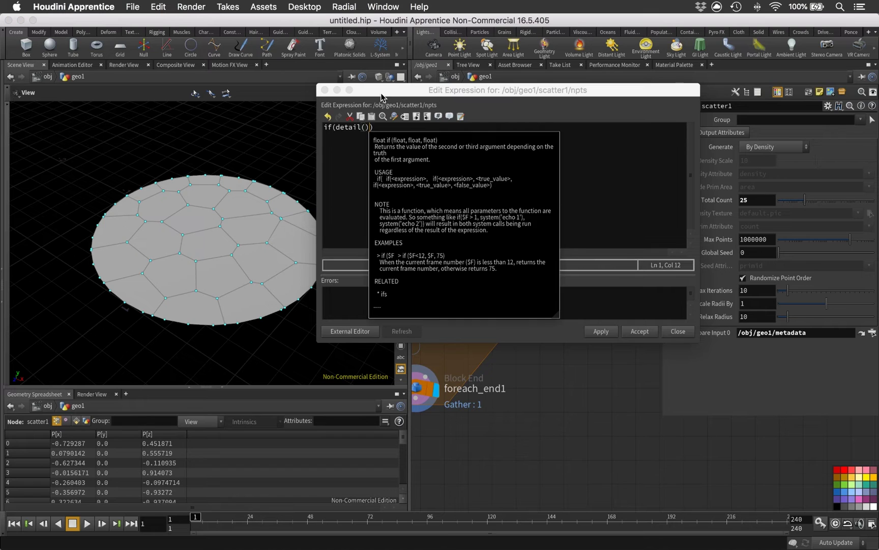
pyautogui.press('Left')
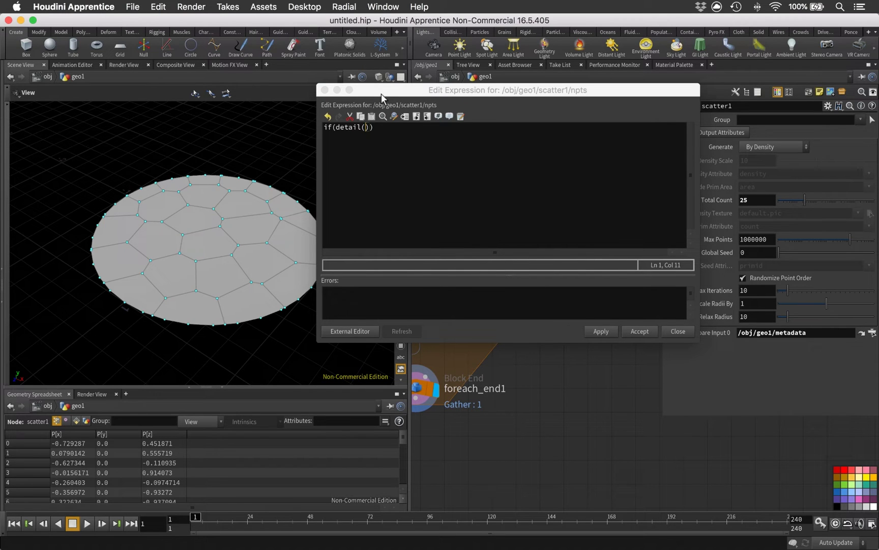
pyautogui.write('-1, ')
pyautogui.write('"iteratio')
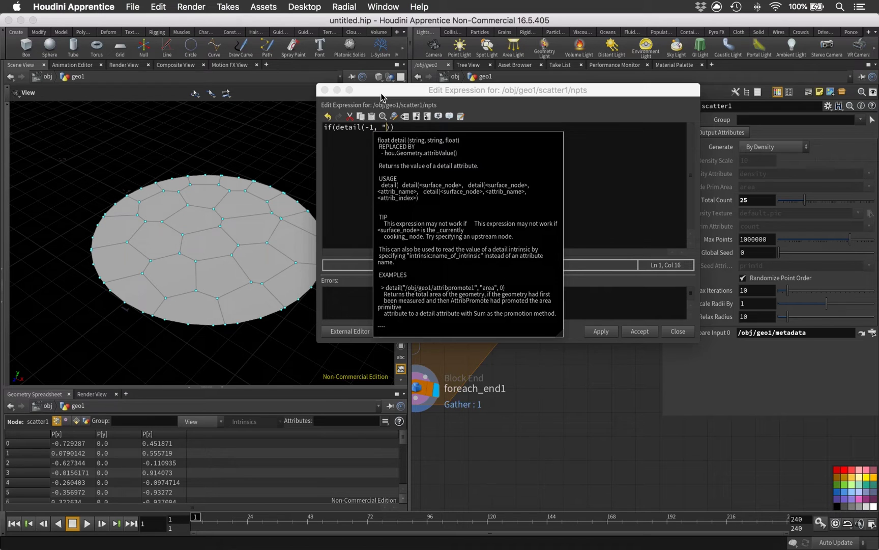
pyautogui.write('n",')
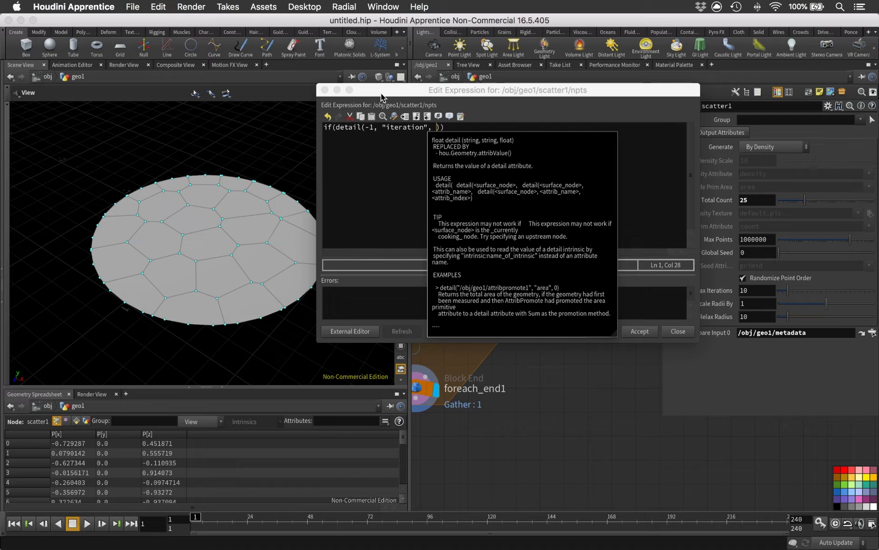
pyautogui.write('0')
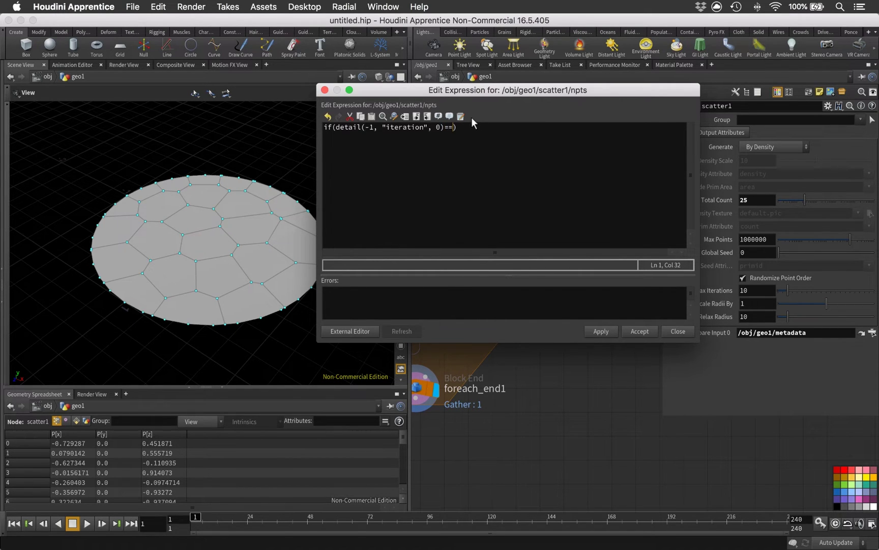
# Extend the expression to compare the iteration with 0, return 25 when true, and call fit01() otherwise.
pyautogui.write('==0, ')
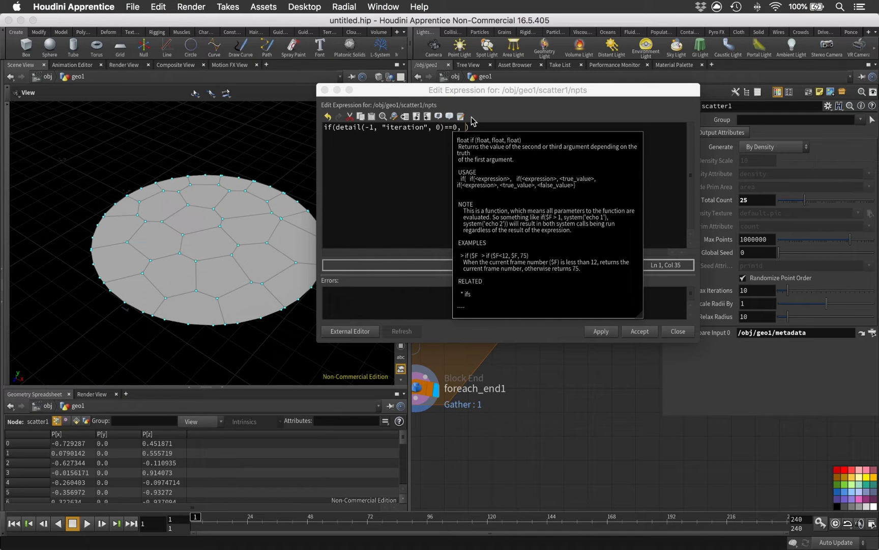
pyautogui.write('25')
pyautogui.write(', ')
pyautogui.write('fit01')
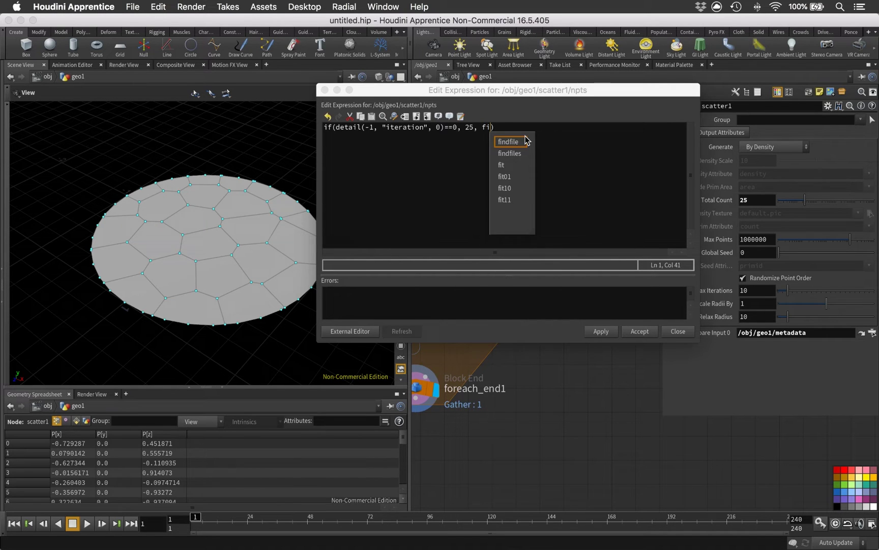
pyautogui.write('(')
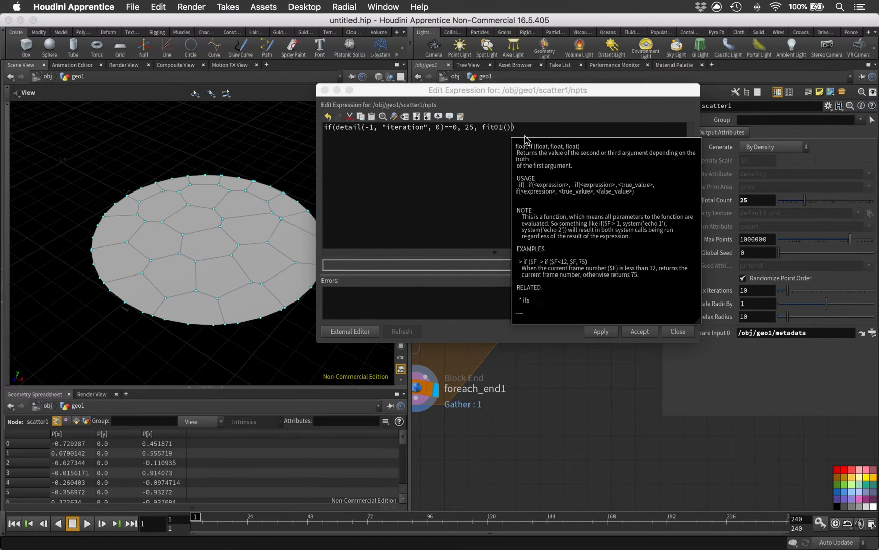
# Fill in fit01()'s first argument as rand(detail(-1, "iteration", 0)), reusing the same iteration lookup as the condition.
pyautogui.write('rand(')
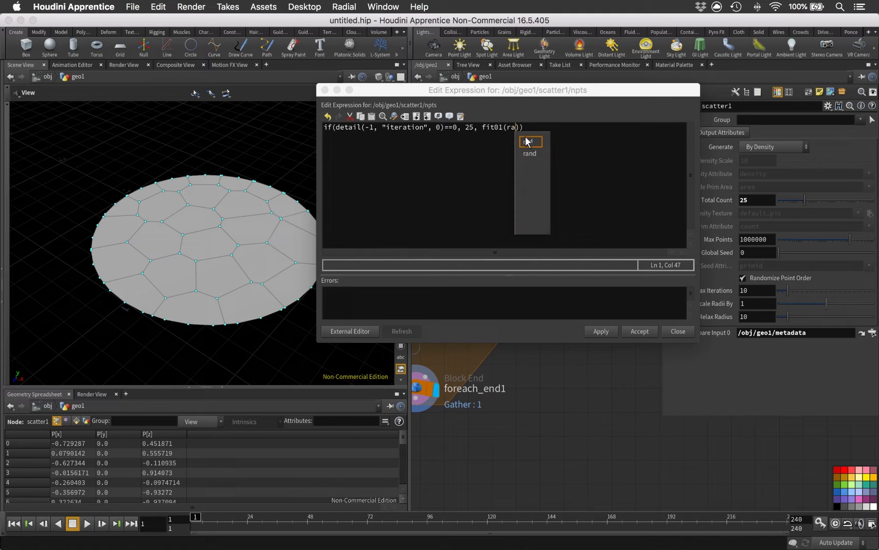
pyautogui.write('detail(')
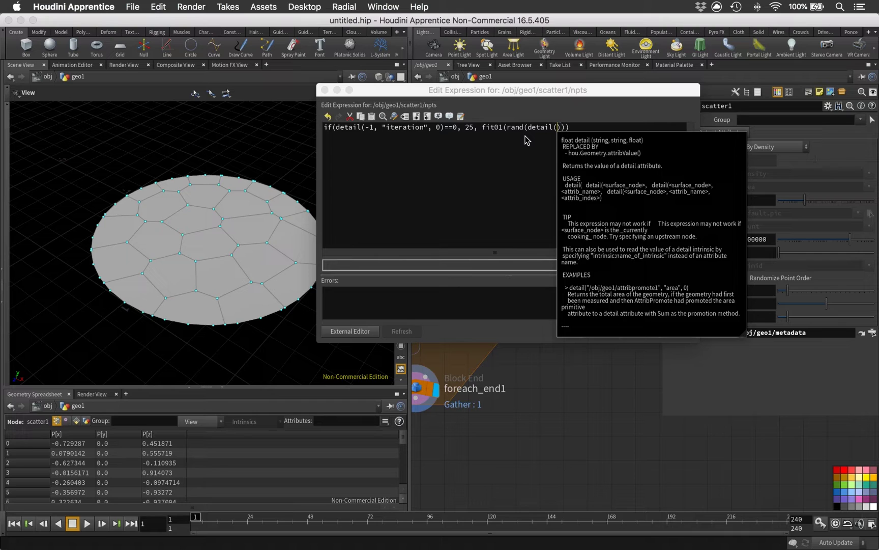
pyautogui.write(')')
pyautogui.press('Left')
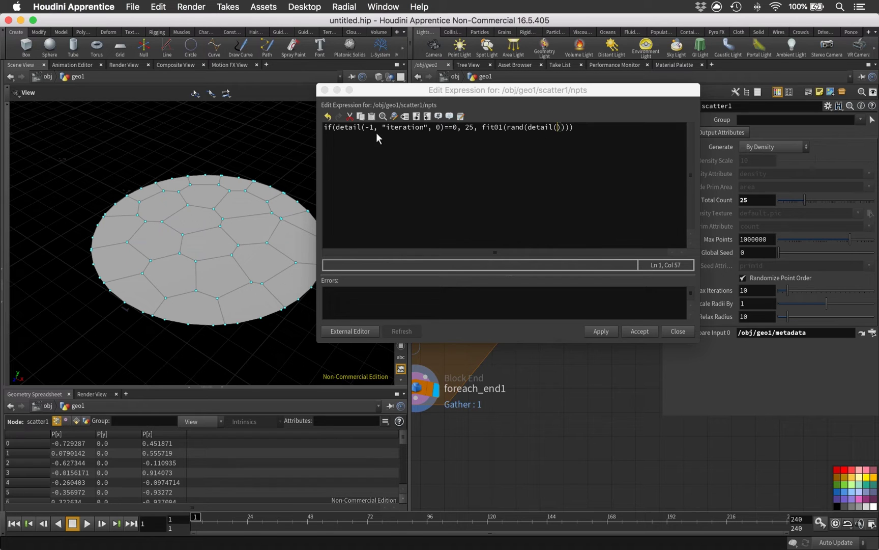
pyautogui.click(339, 127)
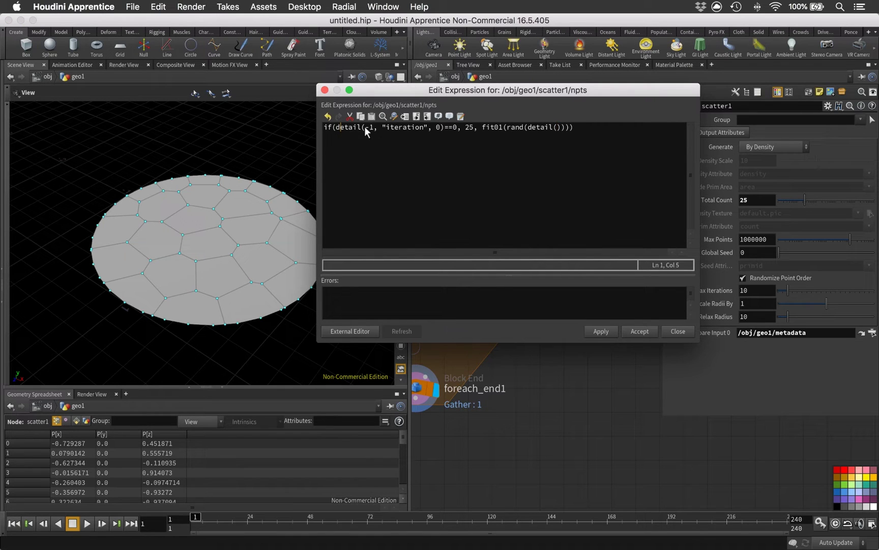
pyautogui.moveTo(364, 127); pyautogui.dragTo(434, 130)
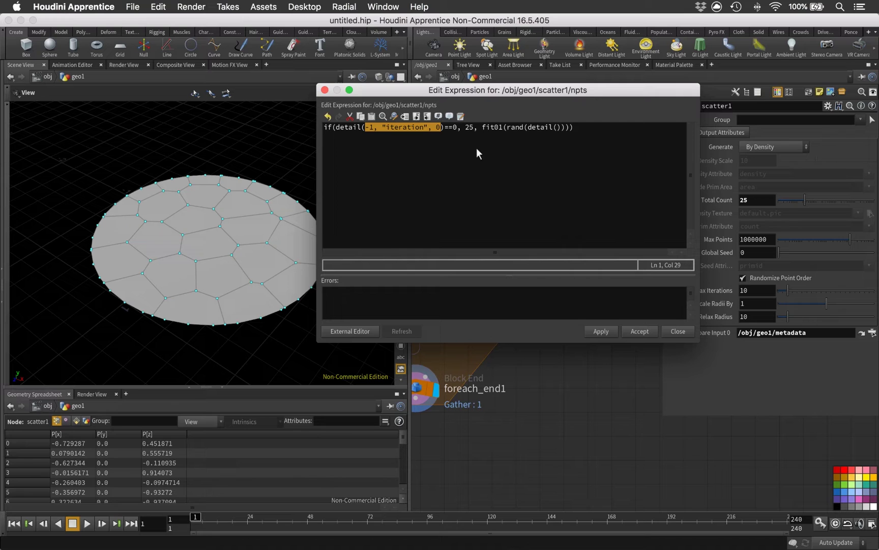
pyautogui.click(556, 127)
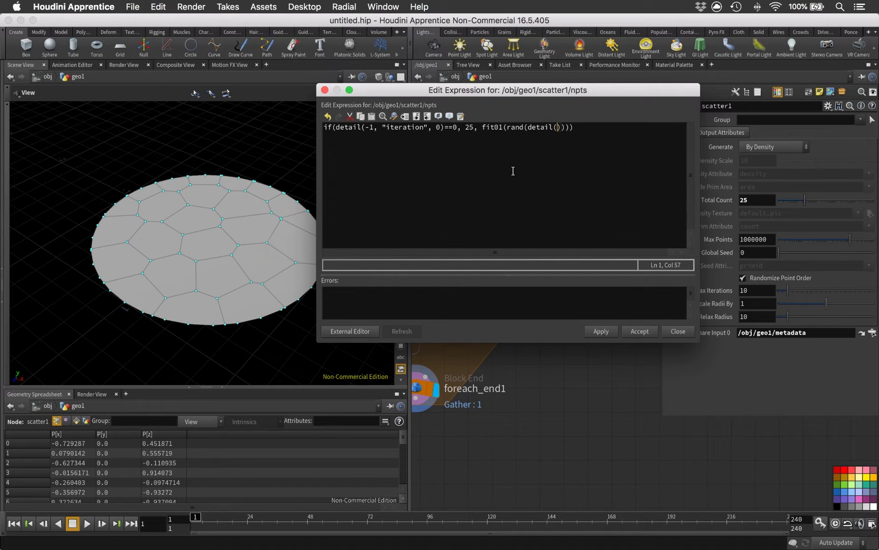
pyautogui.write('-1, "iteration", 0')
pyautogui.write(', ')
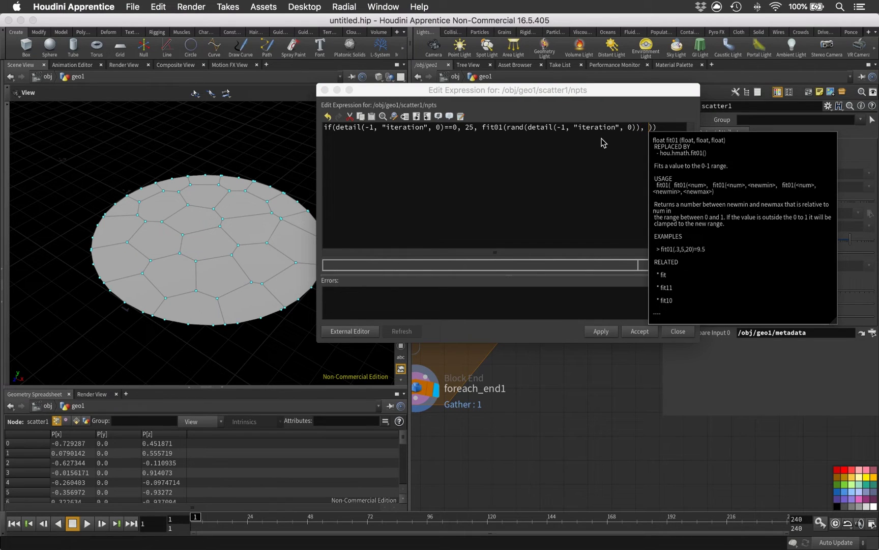
# Complete fit01() with an output range of 5 to 30 and accept the Force Total Count expression.
pyautogui.write('5, 30')
pyautogui.click(585, 146)
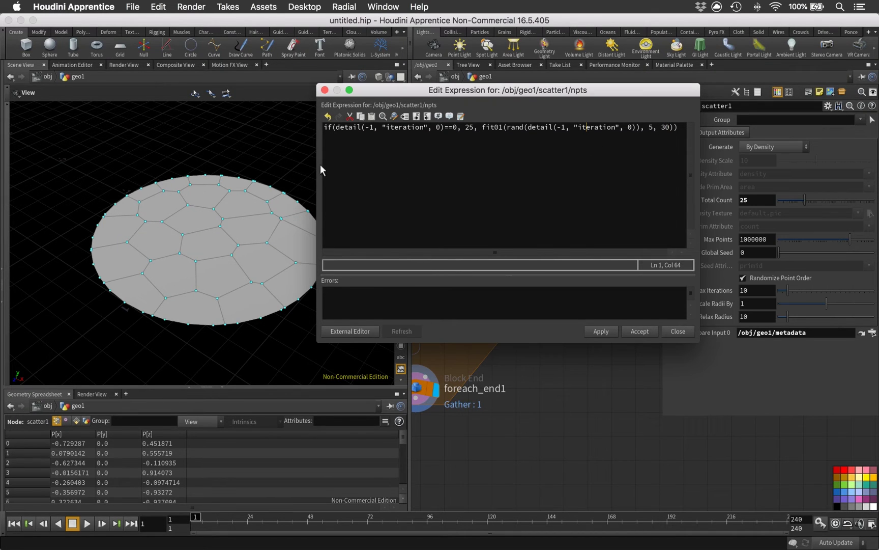
pyautogui.moveTo(317, 162); pyautogui.dragTo(268, 157)
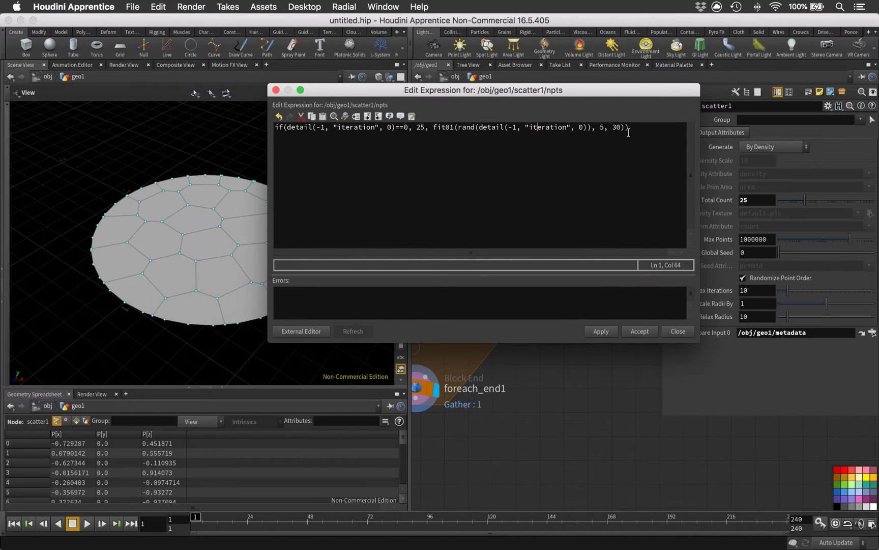
pyautogui.moveTo(612, 93); pyautogui.dragTo(593, 88)
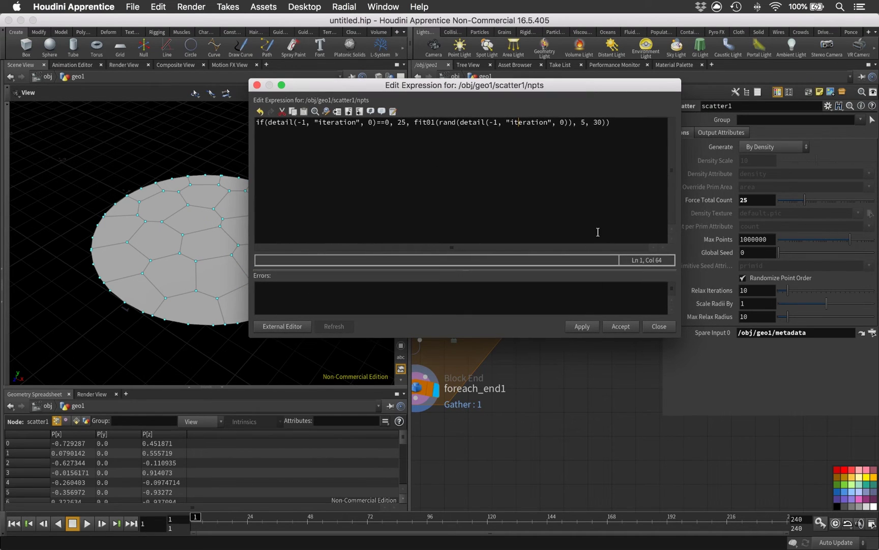
pyautogui.click(589, 328)
pyautogui.click(621, 328)
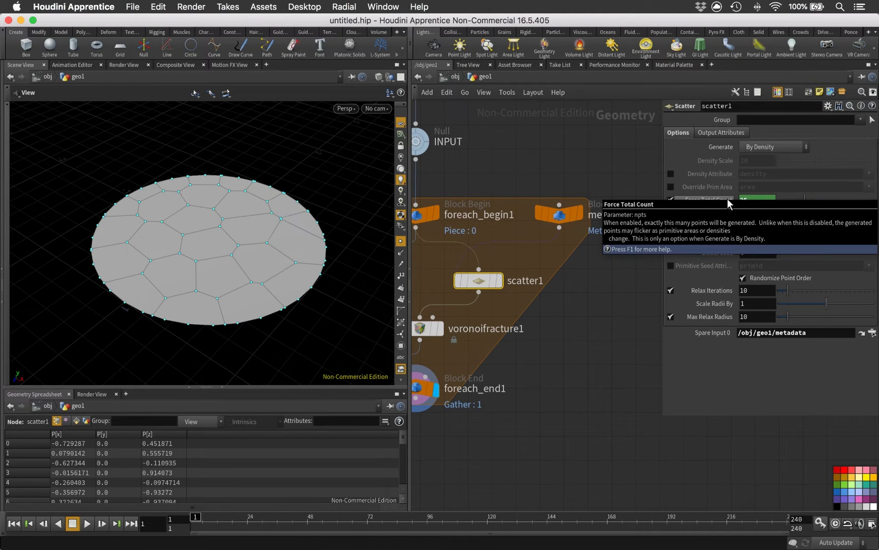
# Reveal the Force Total Count expression with more room to read it and change its first-iteration value to 30.
pyautogui.click(728, 200)
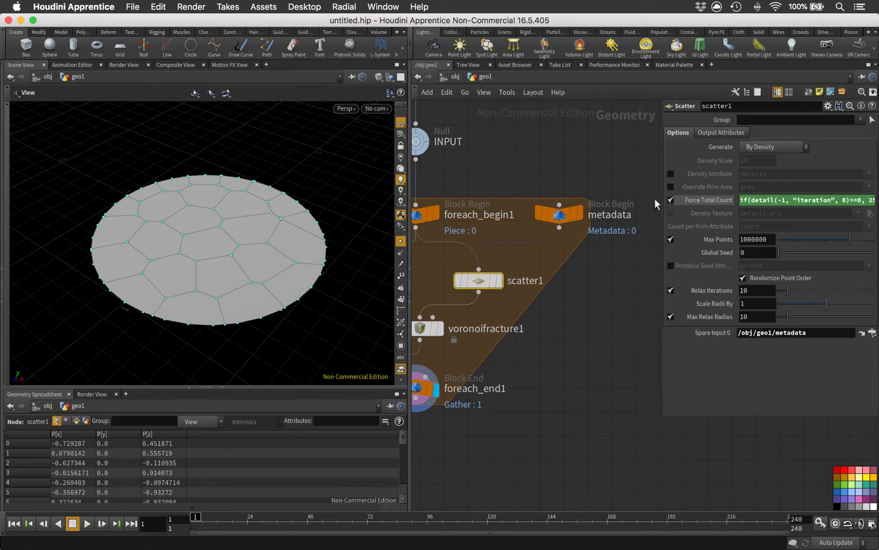
pyautogui.moveTo(660, 200); pyautogui.dragTo(532, 201)
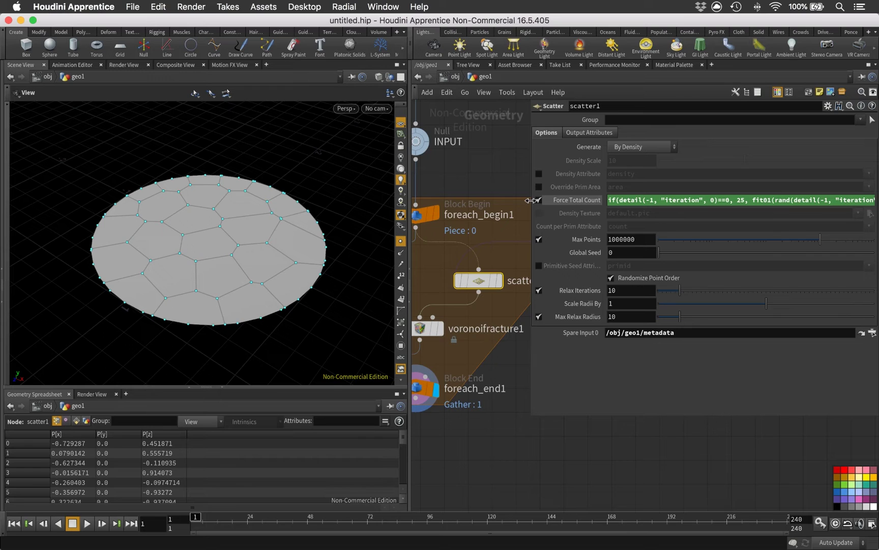
pyautogui.click(746, 200)
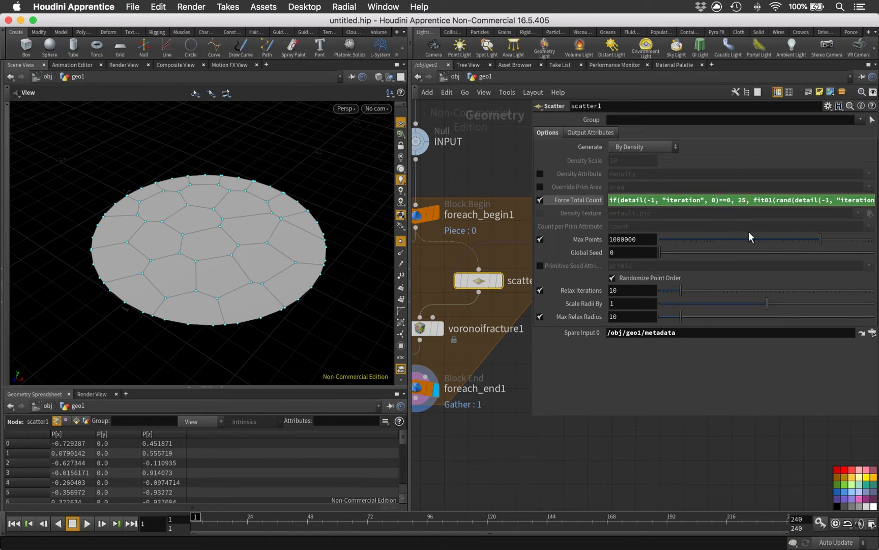
pyautogui.press('BackSpace')
pyautogui.press('BackSpace')
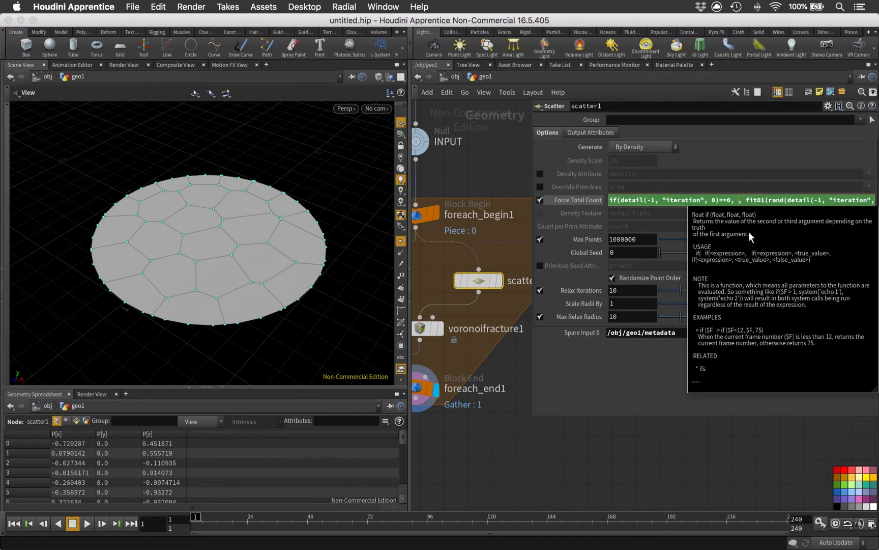
pyautogui.write('30')
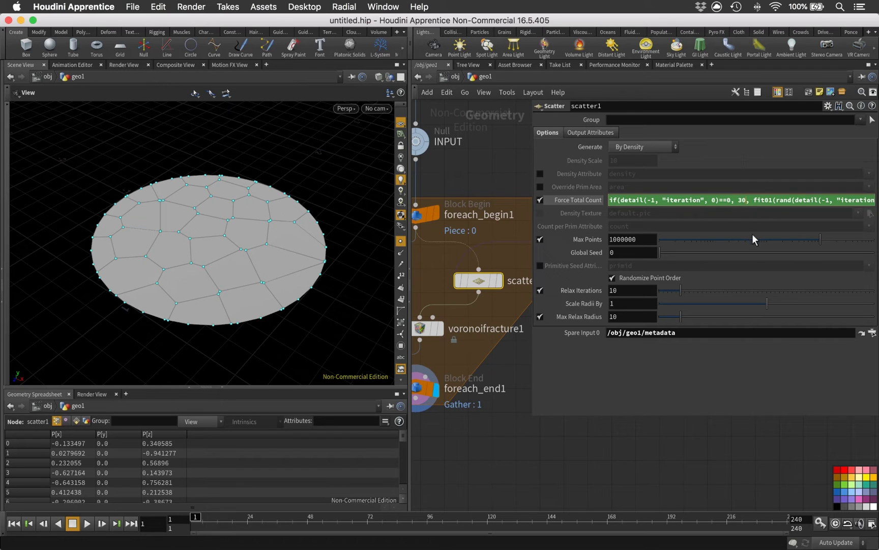
# Set the expression's first-iteration point count to 20 and inspect the resulting fracture on the circle.
pyautogui.press('BackSpace')
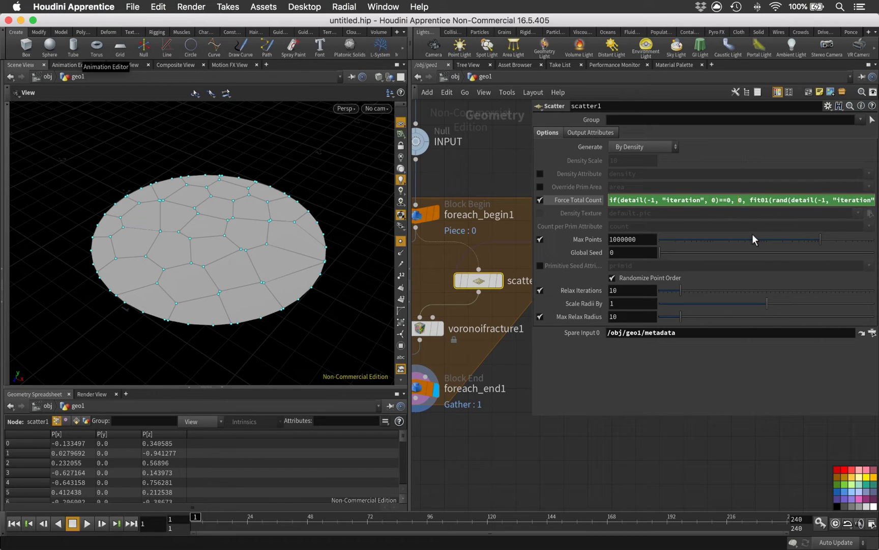
pyautogui.write('2')
pyautogui.press('Return')
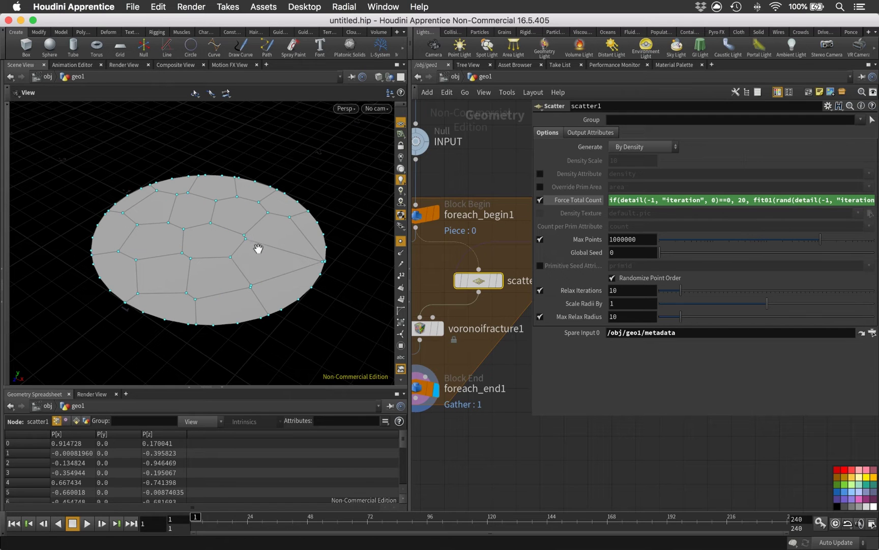
pyautogui.moveTo(260, 254)
pyautogui.mouseDown()
pyautogui.moveTo(263, 268)
pyautogui.moveTo(255, 257)
pyautogui.mouseUp()
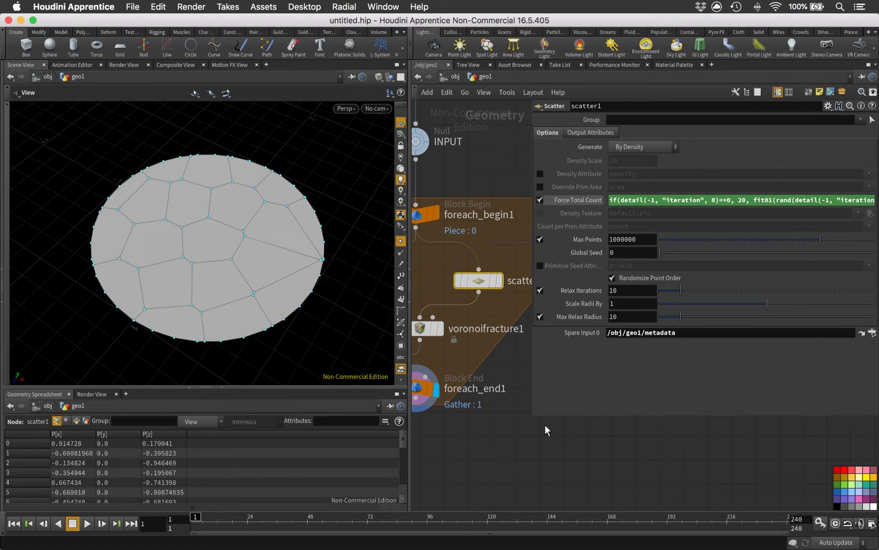
pyautogui.moveTo(533, 414); pyautogui.dragTo(568, 357)
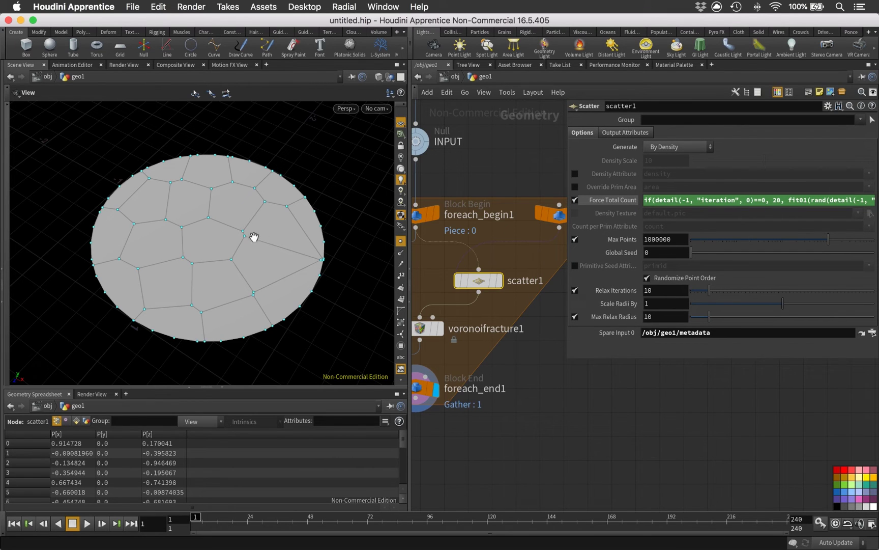
pyautogui.moveTo(254, 237); pyautogui.dragTo(263, 230)
pyautogui.moveTo(237, 275); pyautogui.dragTo(251, 287)
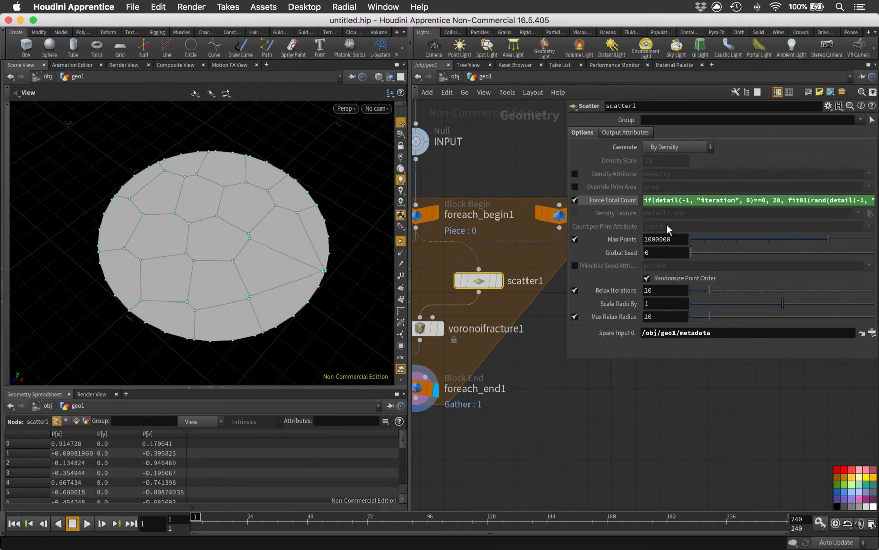
pyautogui.doubleClick(775, 200)
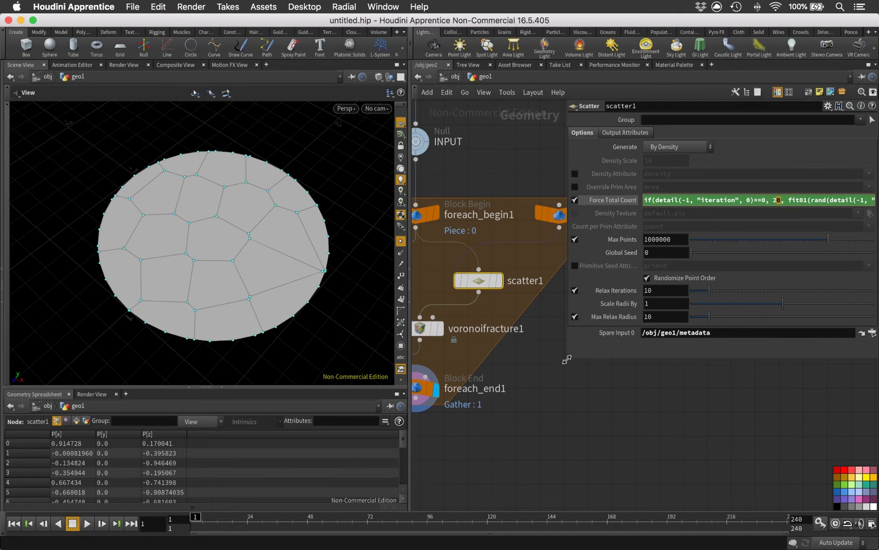
# Move the whole for-each block, including the metadata node, down and away from INPUT to free up space.
pyautogui.moveTo(567, 359); pyautogui.dragTo(655, 359)
pyautogui.press('h')
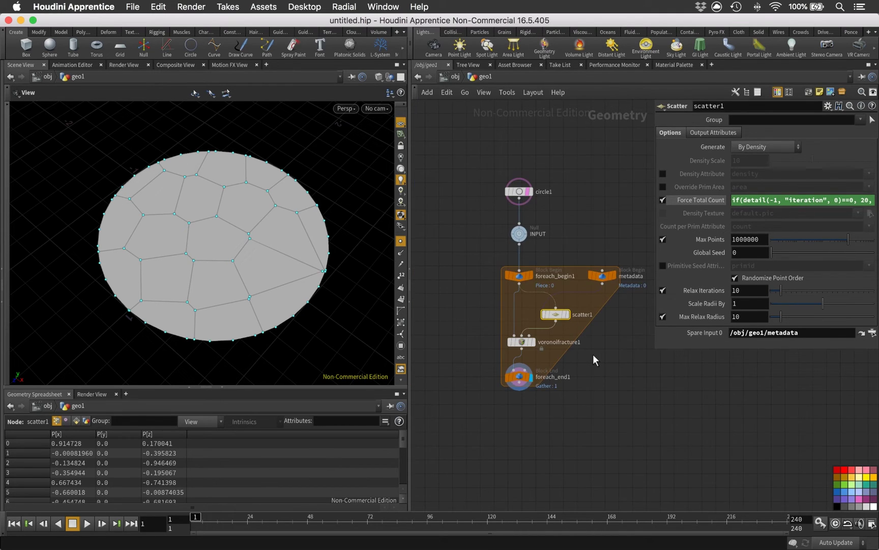
pyautogui.moveTo(480, 282); pyautogui.dragTo(635, 424)
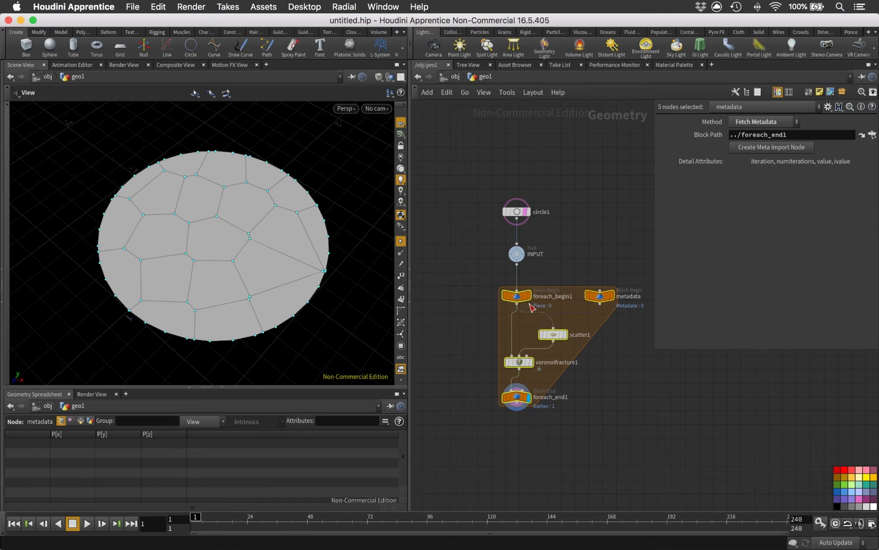
pyautogui.moveTo(518, 297); pyautogui.dragTo(559, 337)
pyautogui.click(497, 300)
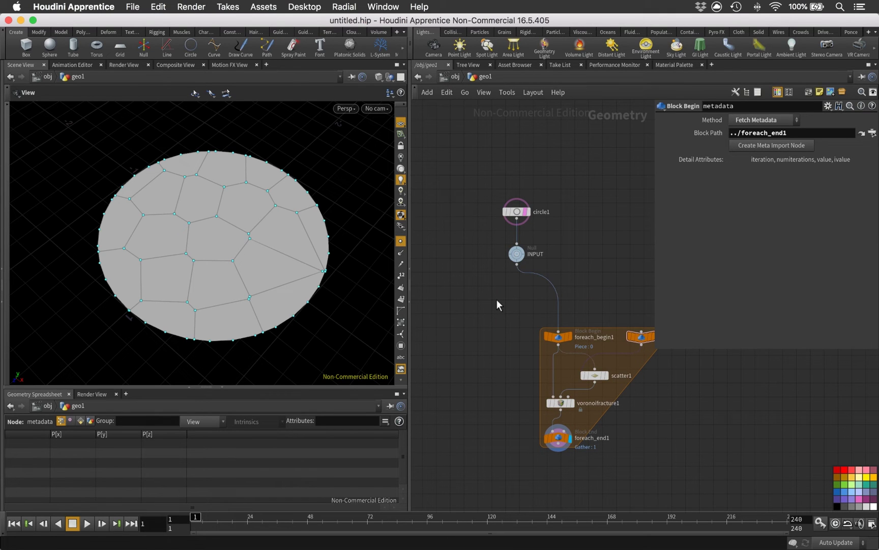
# Add a For-Loop with Feedback block to the network beside the for-each block.
pyautogui.press('Tab')
pyautogui.write('for')
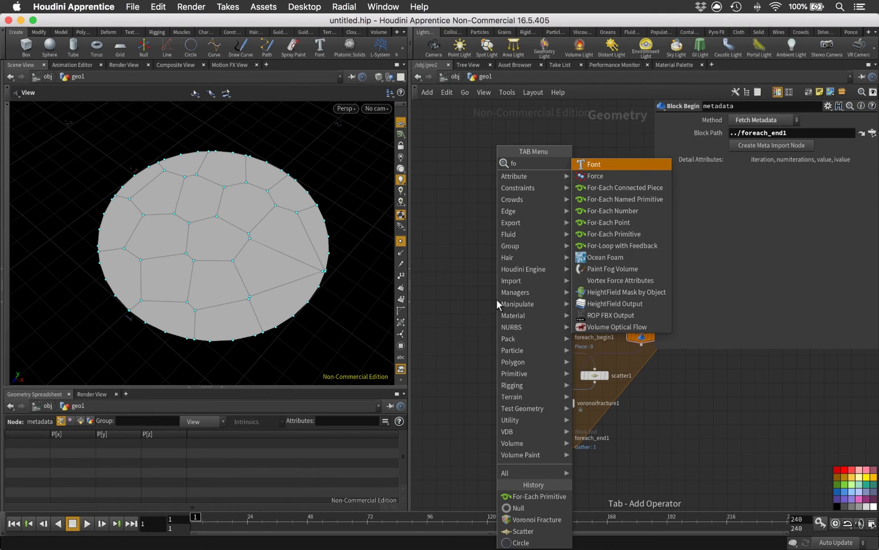
pyautogui.press('Down')
pyautogui.press('Down')
pyautogui.press('Down')
pyautogui.press('Down')
pyautogui.press('Down')
pyautogui.press('Down')
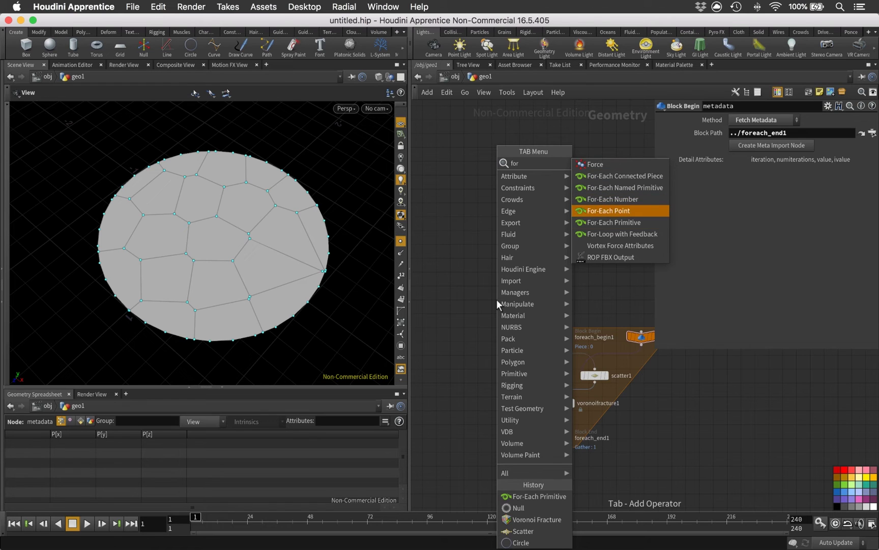
pyautogui.press('Return')
pyautogui.click(497, 300)
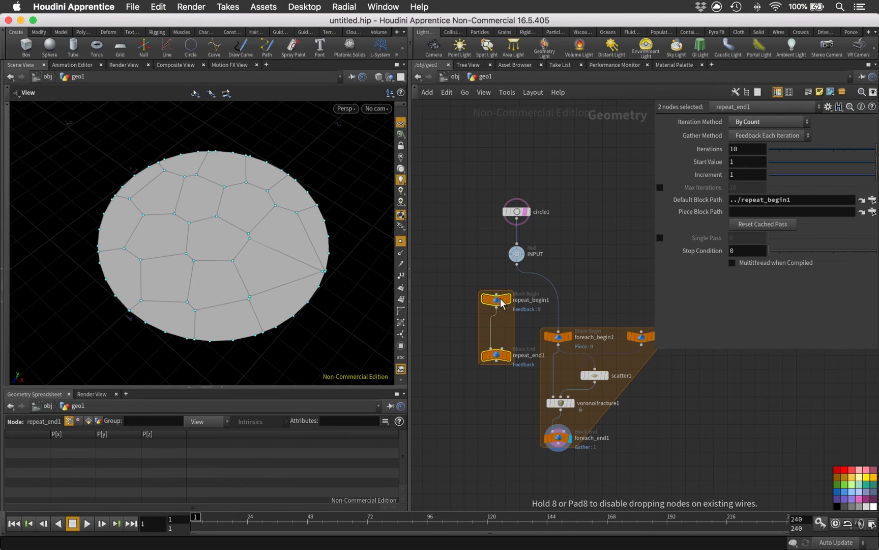
# Connect INPUT to repeat_begin1 and move repeat_end1 below the for-each block.
pyautogui.click(515, 242)
pyautogui.click(492, 269)
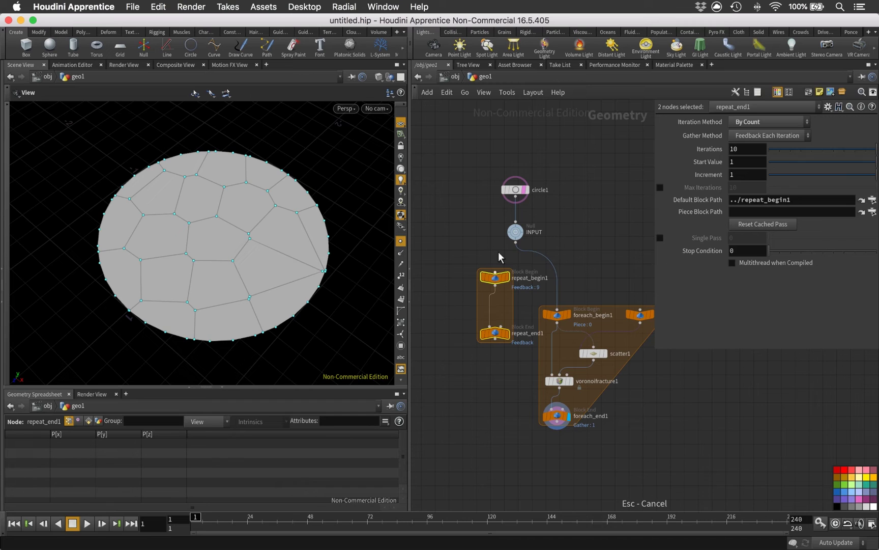
pyautogui.click(516, 243)
pyautogui.click(494, 272)
pyautogui.moveTo(492, 364); pyautogui.dragTo(487, 283, button='middle')
pyautogui.moveTo(489, 253); pyautogui.dragTo(490, 385)
# Nest the for-each block in the feedback loop by wiring repeat_begin1 into foreach_begin1 and foreach_end1 into repeat_end1.
pyautogui.click(490, 204)
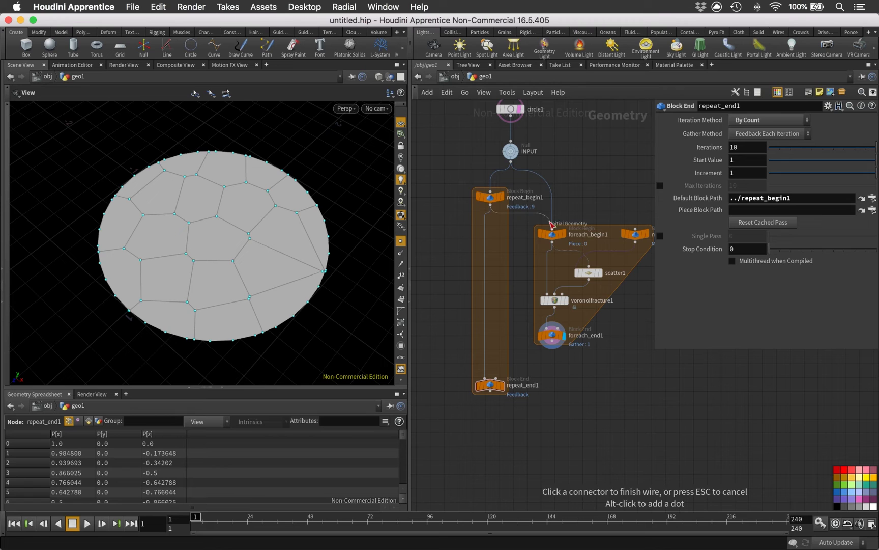
pyautogui.click(551, 229)
pyautogui.moveTo(495, 291); pyautogui.dragTo(487, 256, button='middle')
pyautogui.click(551, 347)
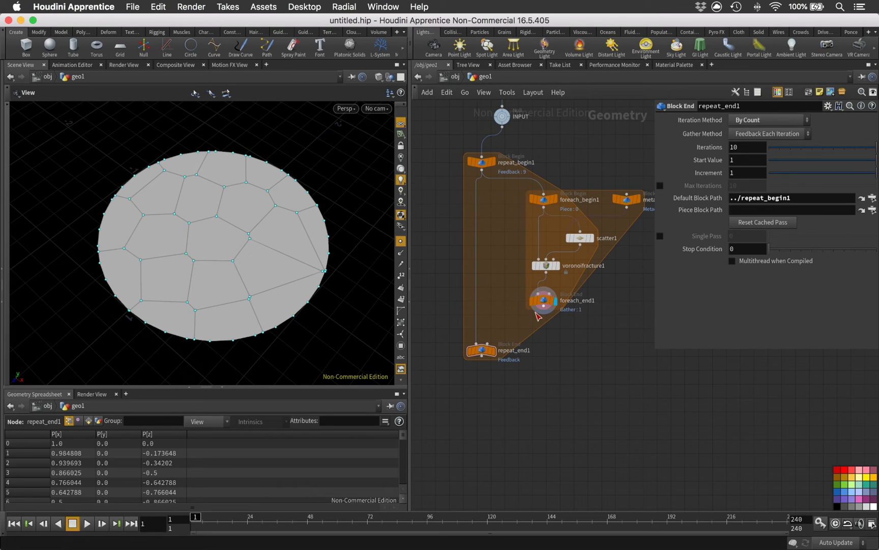
pyautogui.click(469, 351)
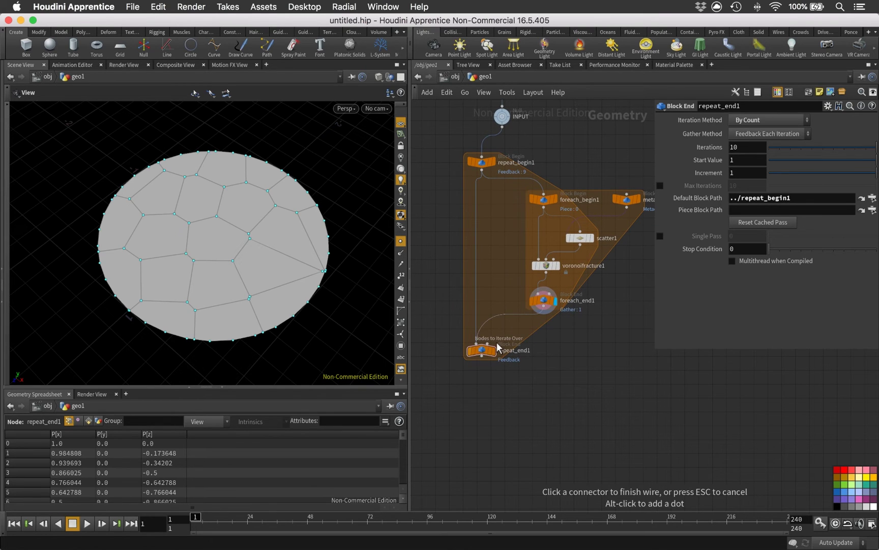
# Set the number of iterations on repeat_end1 to 2.
pyautogui.moveTo(534, 384); pyautogui.dragTo(467, 341)
pyautogui.click(696, 148)
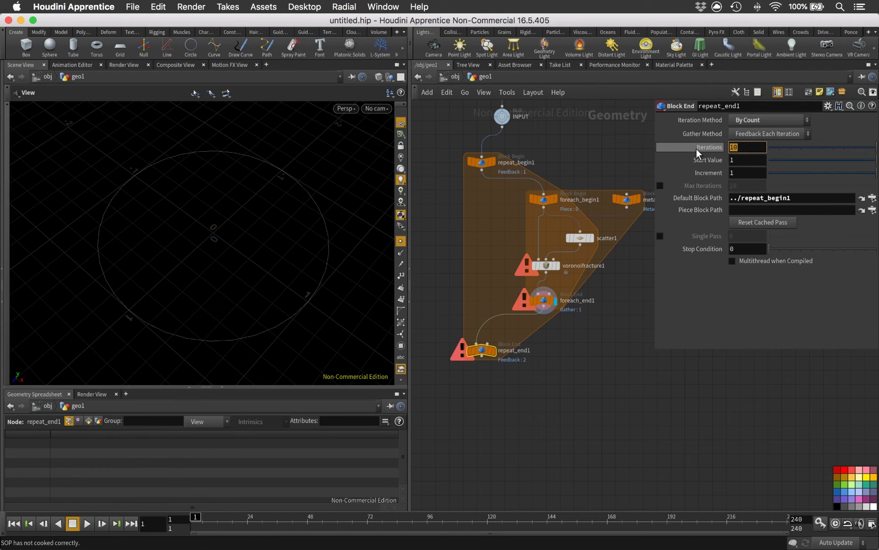
pyautogui.write('2')
pyautogui.press('Return')
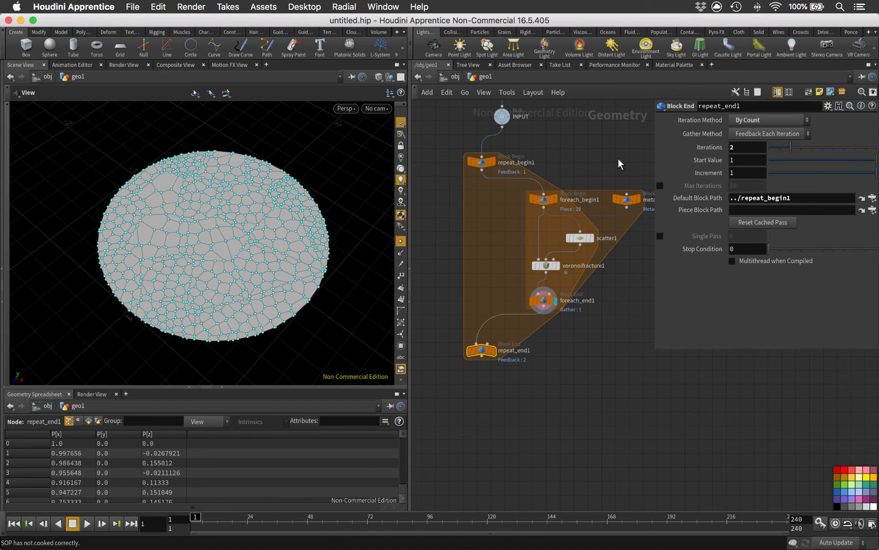
# Line up circle1 and INPUT directly above repeat_begin1, and turn off the point display in the viewport.
pyautogui.moveTo(536, 130); pyautogui.dragTo(538, 157, button='middle')
pyautogui.scroll(2, 539, 161)
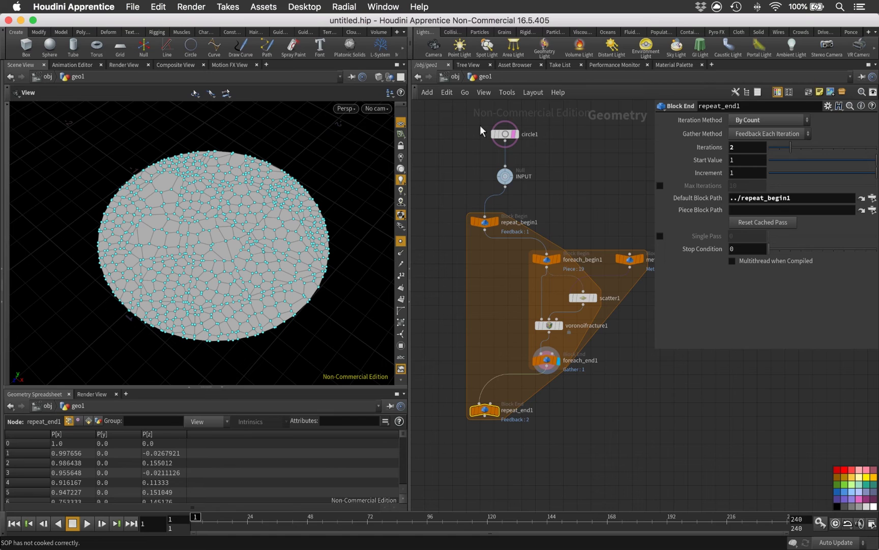
pyautogui.moveTo(484, 127); pyautogui.dragTo(577, 209)
pyautogui.moveTo(536, 189); pyautogui.dragTo(486, 128)
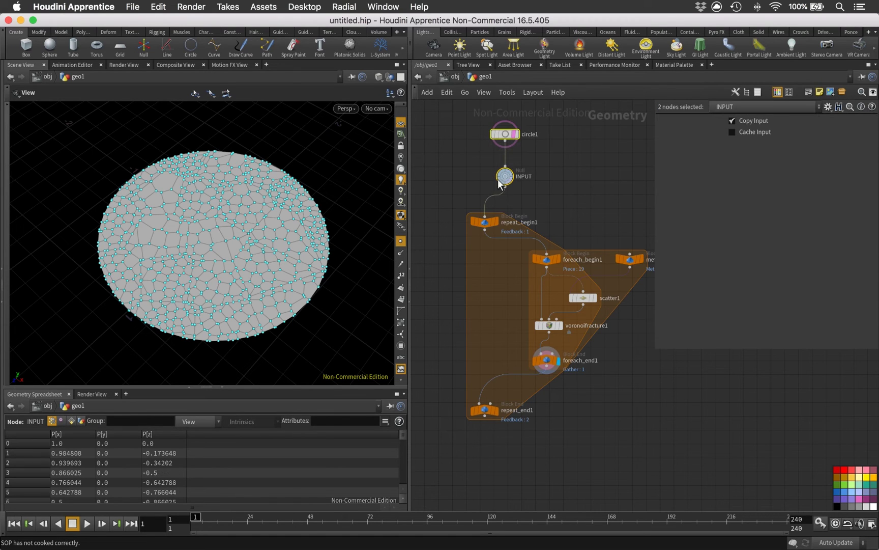
pyautogui.moveTo(499, 180); pyautogui.dragTo(479, 191)
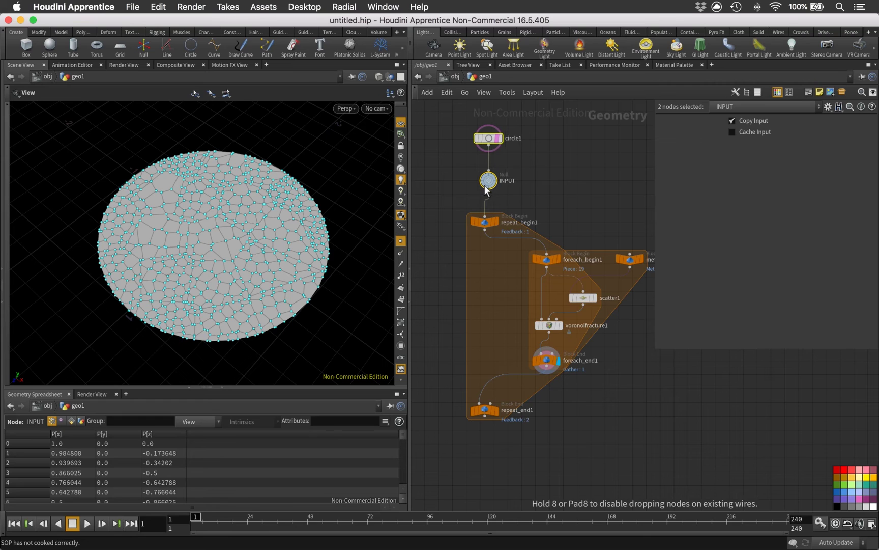
pyautogui.click(401, 241)
# Move the whole for-each block with its metadata node directly below repeat_begin1, and bring repeat_end1 up close beneath foreach_end1.
pyautogui.moveTo(515, 296); pyautogui.dragTo(506, 256, button='middle')
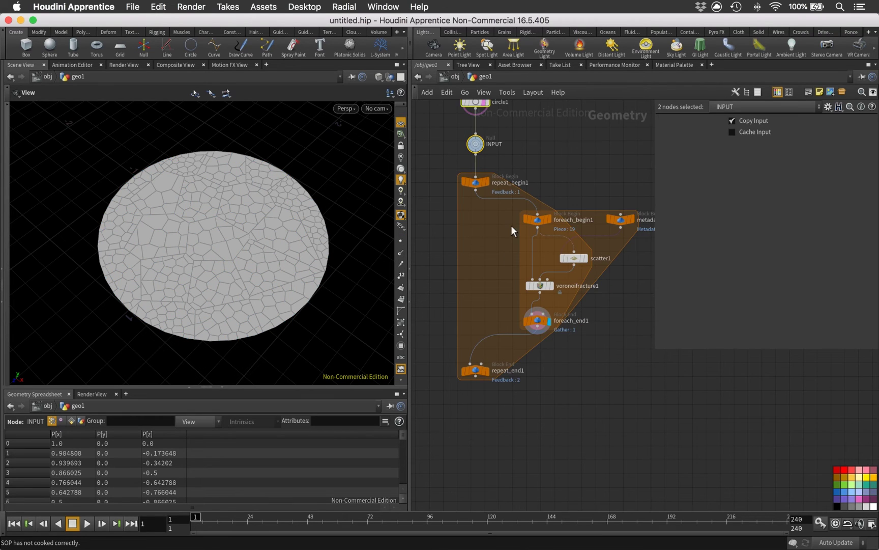
pyautogui.moveTo(574, 251); pyautogui.dragTo(668, 353)
pyautogui.click(534, 219)
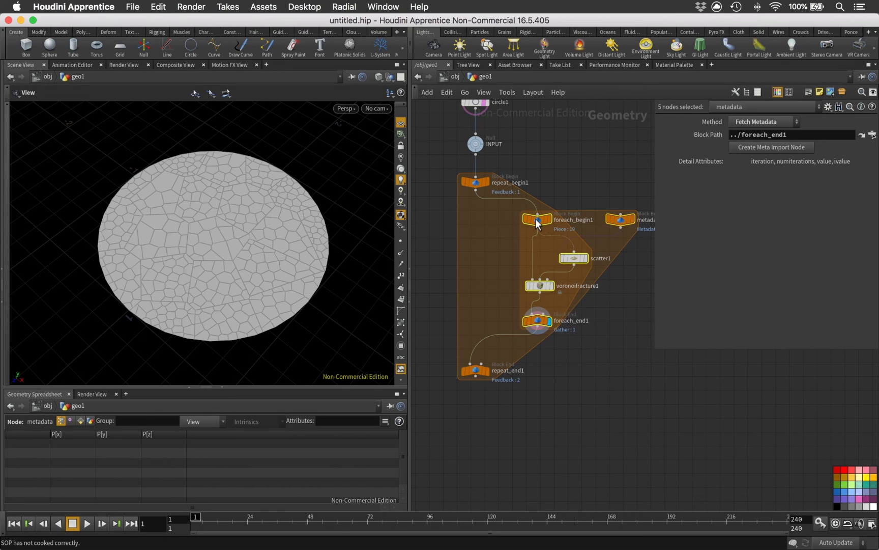
pyautogui.moveTo(537, 222); pyautogui.dragTo(472, 222)
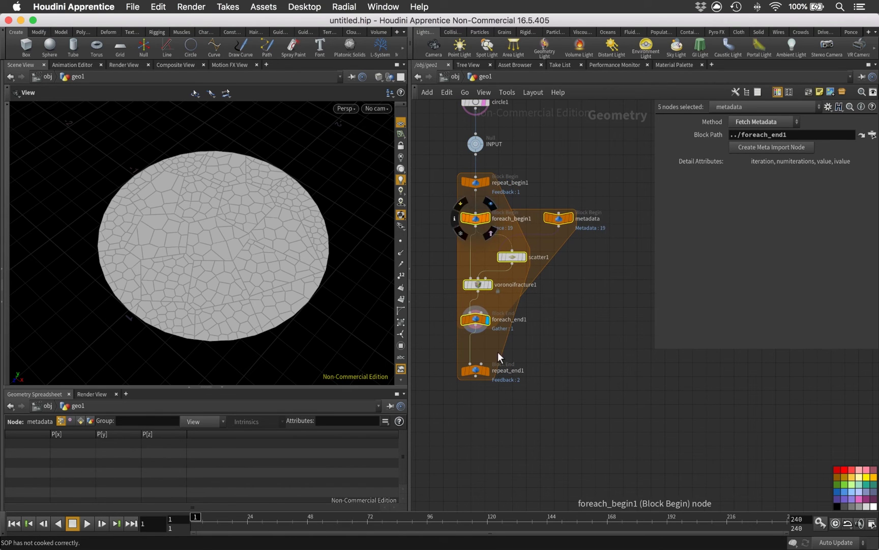
pyautogui.moveTo(472, 367); pyautogui.dragTo(481, 348)
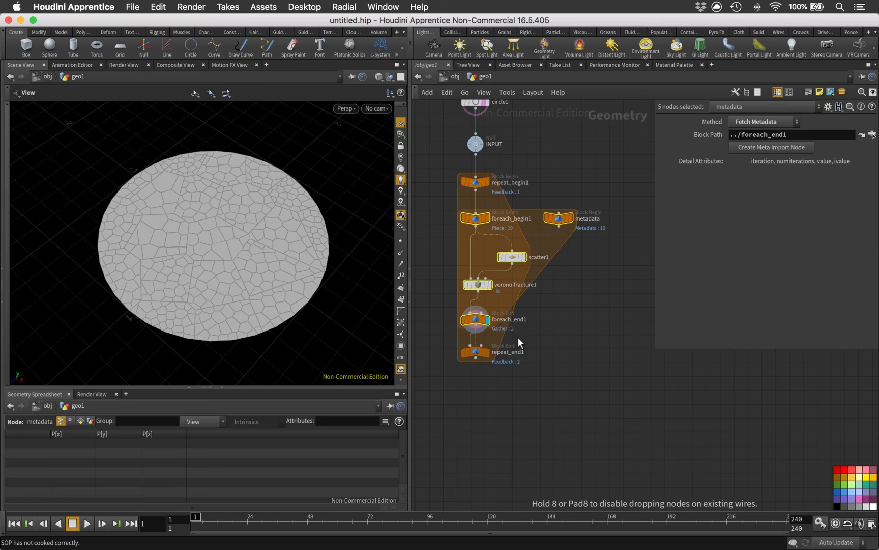
# Set the cut plane offset of voronoifracture1 to 0.002.
pyautogui.moveTo(518, 338); pyautogui.dragTo(531, 326, button='middle')
pyautogui.scroll(3, 499, 281)
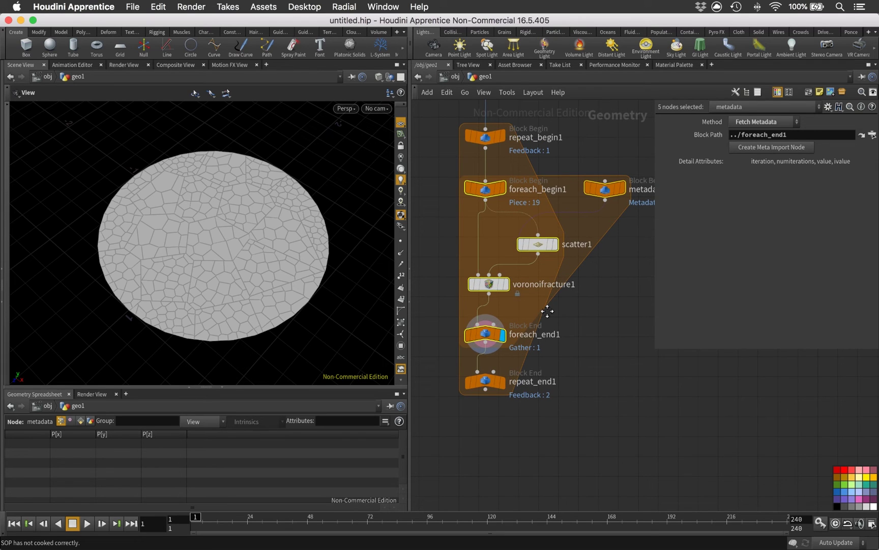
pyautogui.click(486, 285)
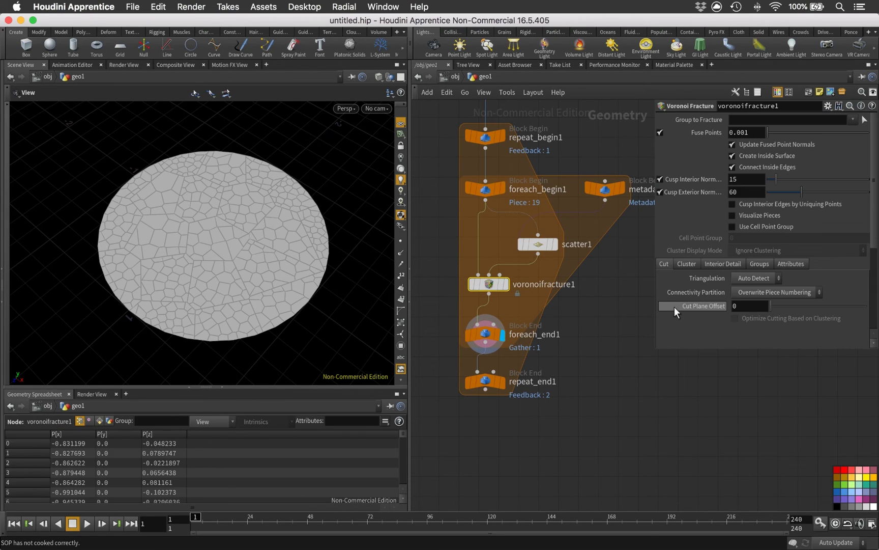
pyautogui.click(749, 307)
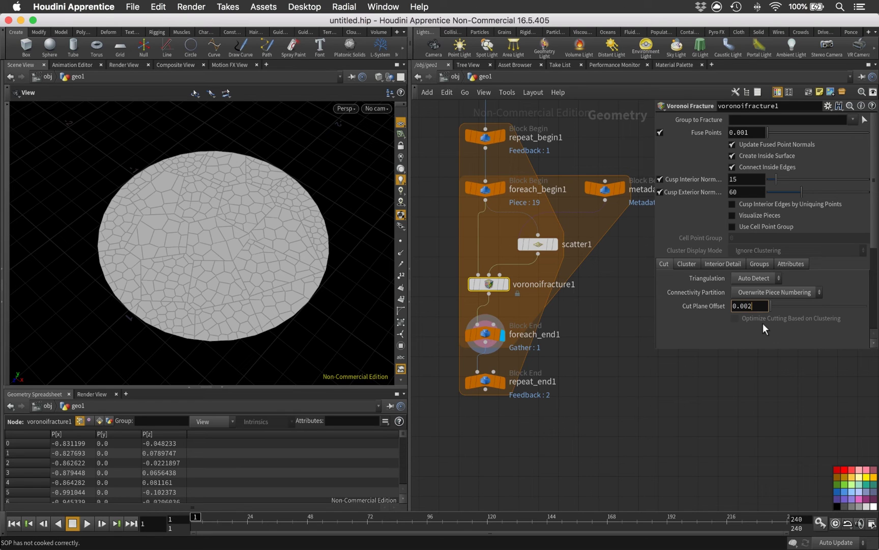
pyautogui.press('Return')
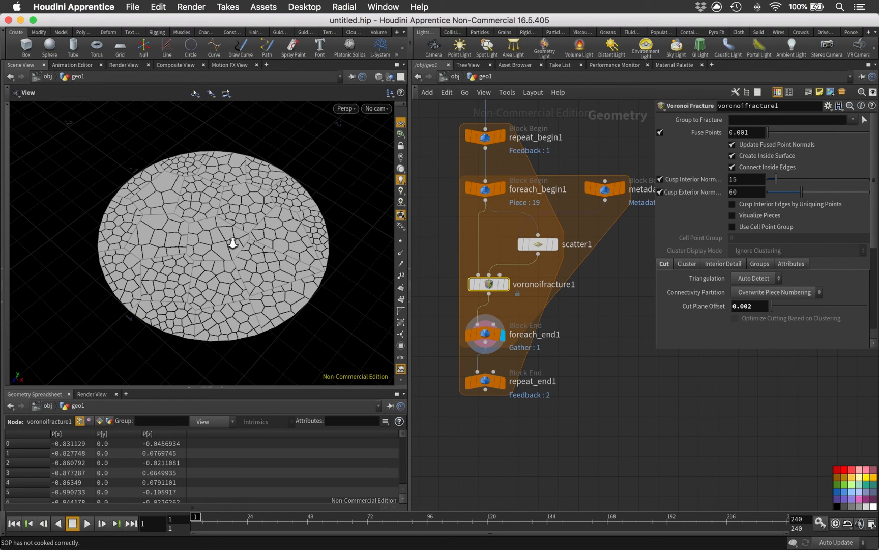
# Display the output of repeat_end1 in the viewport instead of foreach_end1.
pyautogui.scroll(6, 285, 208)
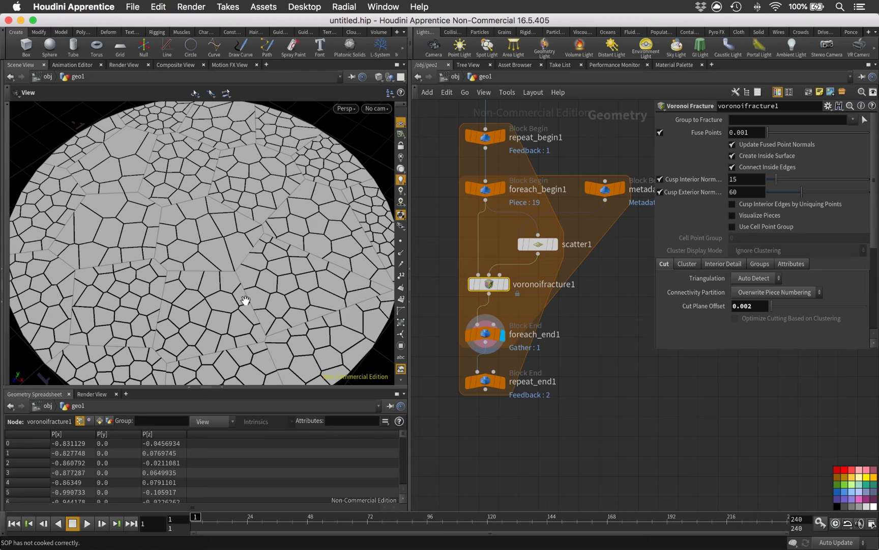
pyautogui.moveTo(488, 382)
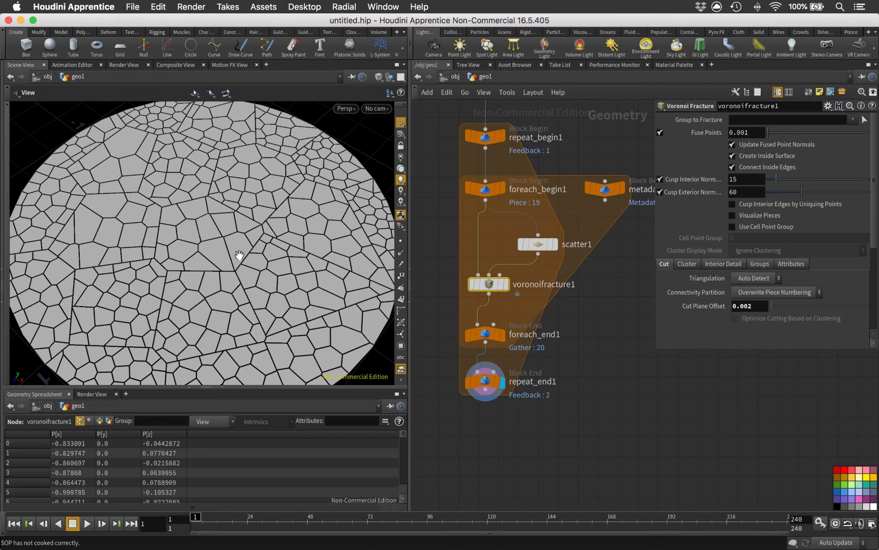
pyautogui.scroll(-5, 238, 259)
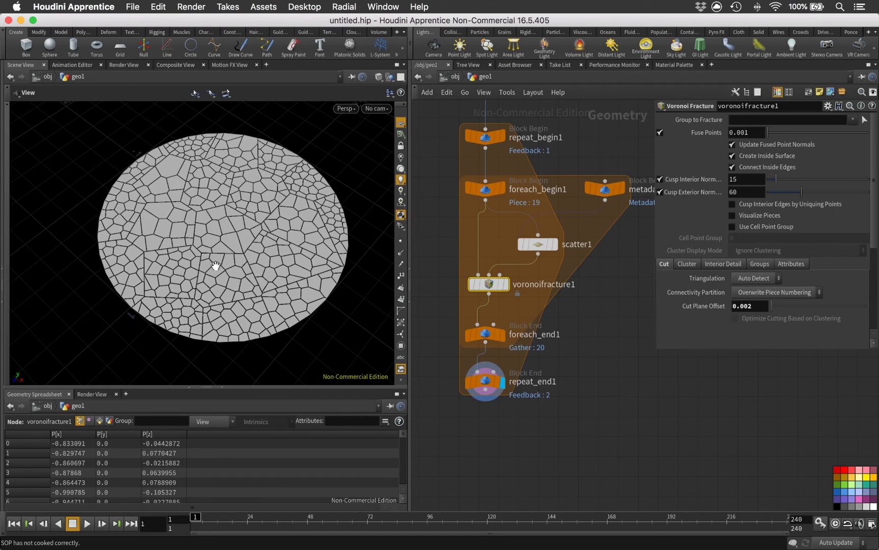
pyautogui.moveTo(218, 255); pyautogui.dragTo(202, 254, button='middle')
# Set the number of iterations on repeat_end1 to 3.
pyautogui.click(522, 381)
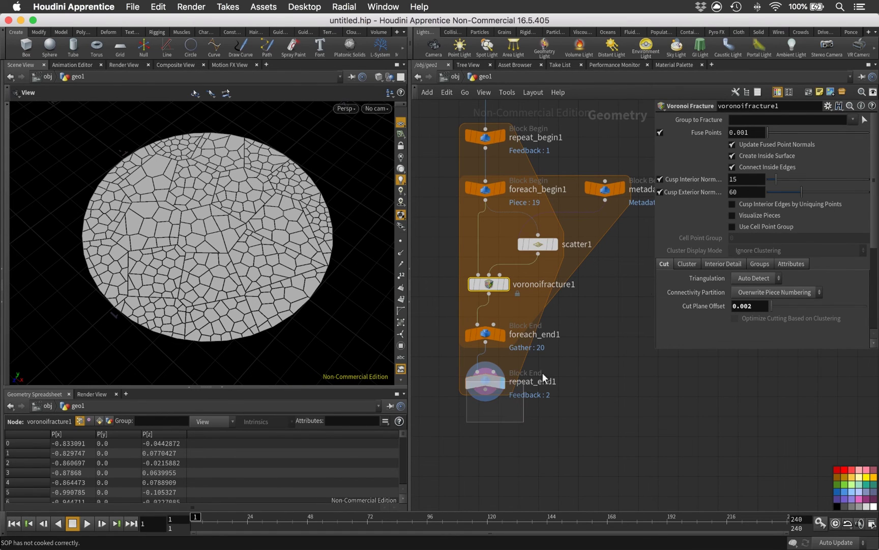
pyautogui.write('3')
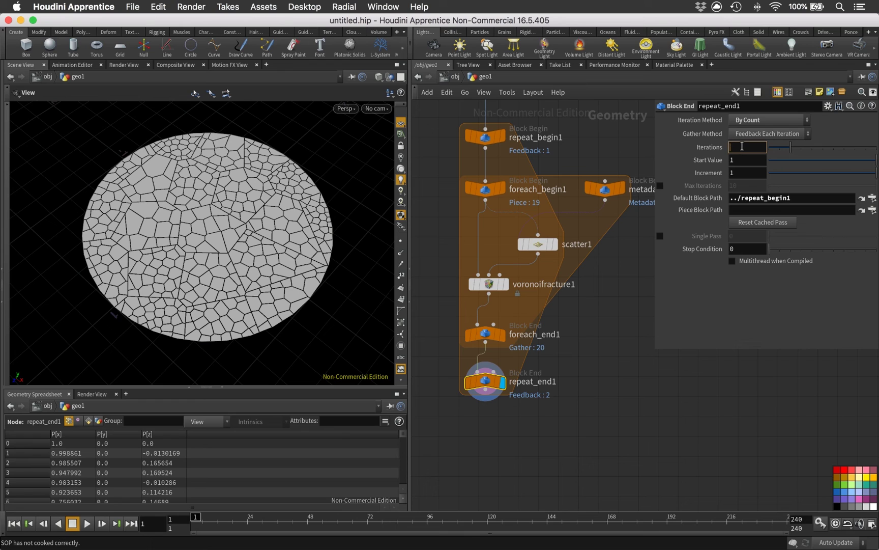
pyautogui.press('Return')
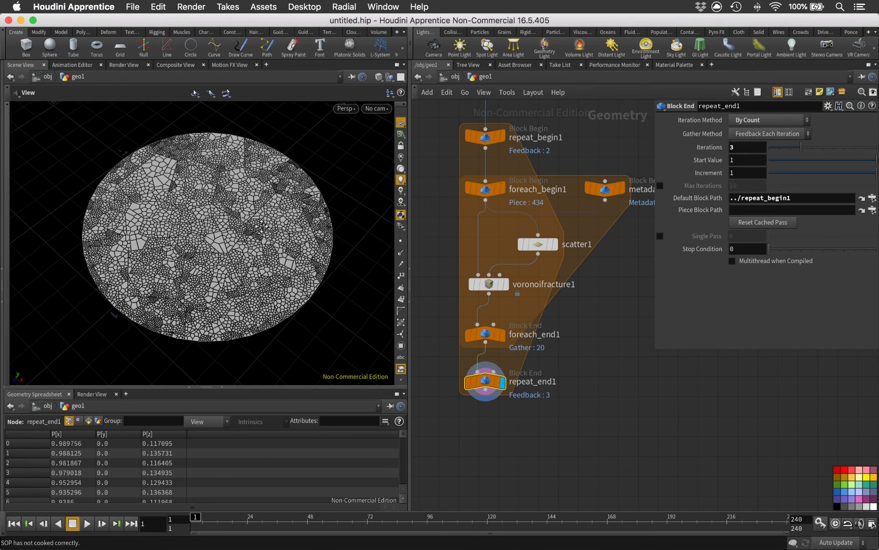
# Examine the recursively fractured disc from several angles and distances, along with the node network that produces it.
pyautogui.scroll(5, 260, 227)
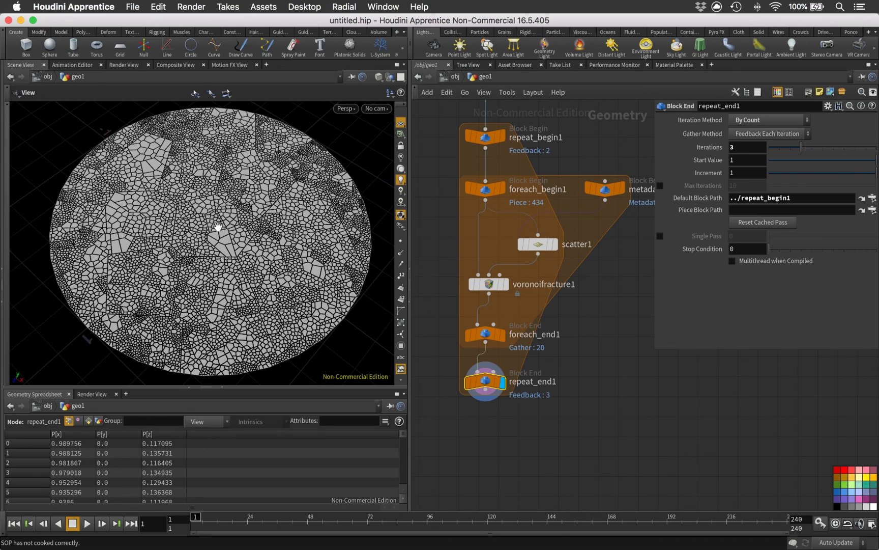
pyautogui.moveTo(224, 227); pyautogui.dragTo(285, 228)
pyautogui.moveTo(475, 227); pyautogui.dragTo(470, 261, button='middle')
pyautogui.scroll(-2, 469, 260)
pyautogui.scroll(-3, 468, 255)
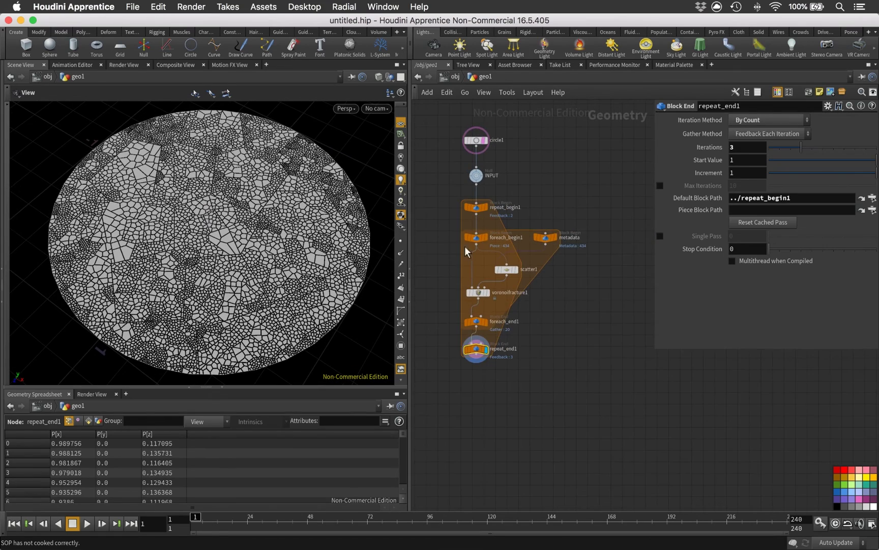
pyautogui.moveTo(328, 255); pyautogui.dragTo(312, 260)
pyautogui.moveTo(311, 262); pyautogui.dragTo(339, 204, button='middle')
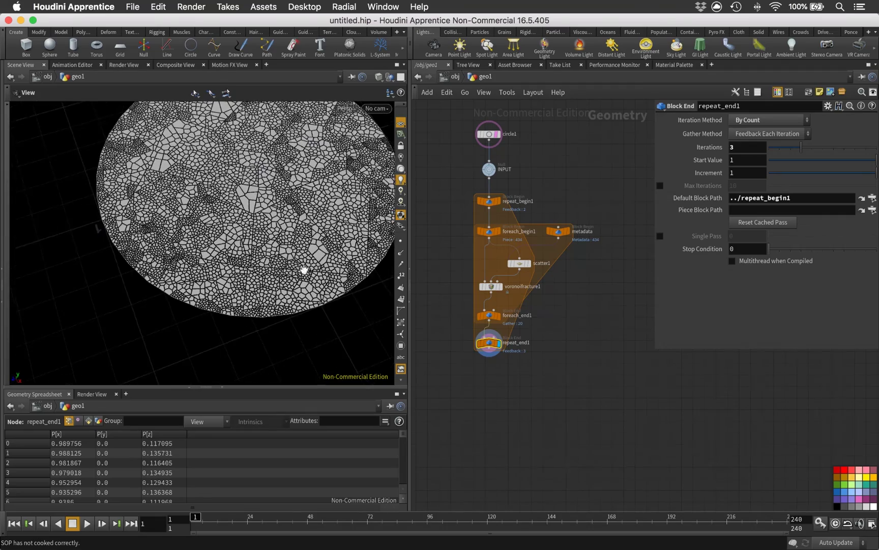
pyautogui.moveTo(316, 270); pyautogui.dragTo(311, 249, button='right')
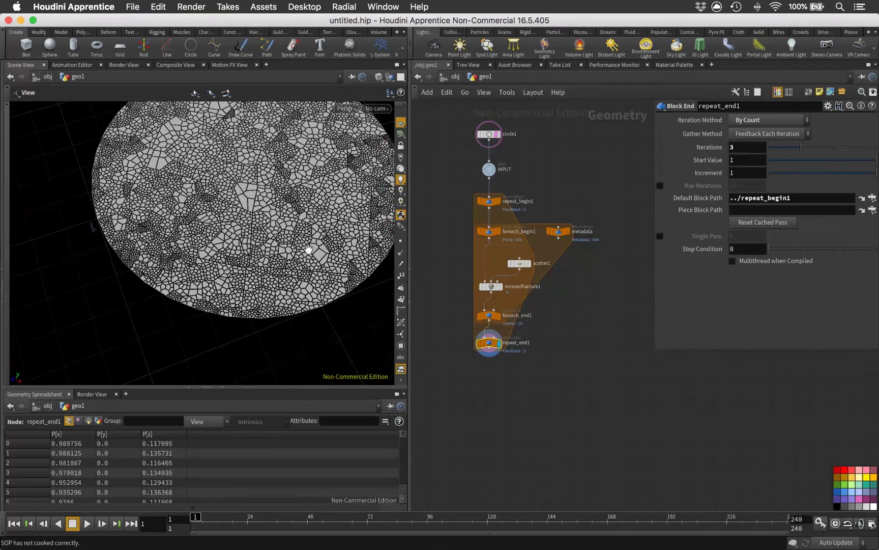
pyautogui.moveTo(305, 243); pyautogui.dragTo(263, 288, button='middle')
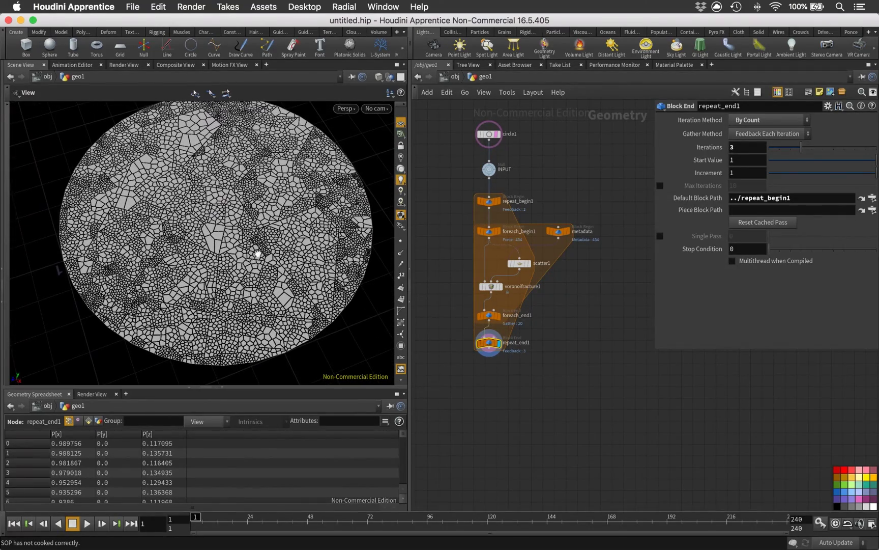
pyautogui.moveTo(255, 251)
pyautogui.mouseDown()
pyautogui.moveTo(255, 236)
pyautogui.moveTo(252, 255)
pyautogui.mouseUp()
pyautogui.moveTo(242, 229); pyautogui.dragTo(232, 233, button='right')
pyautogui.moveTo(448, 196); pyautogui.dragTo(463, 186, button='right')
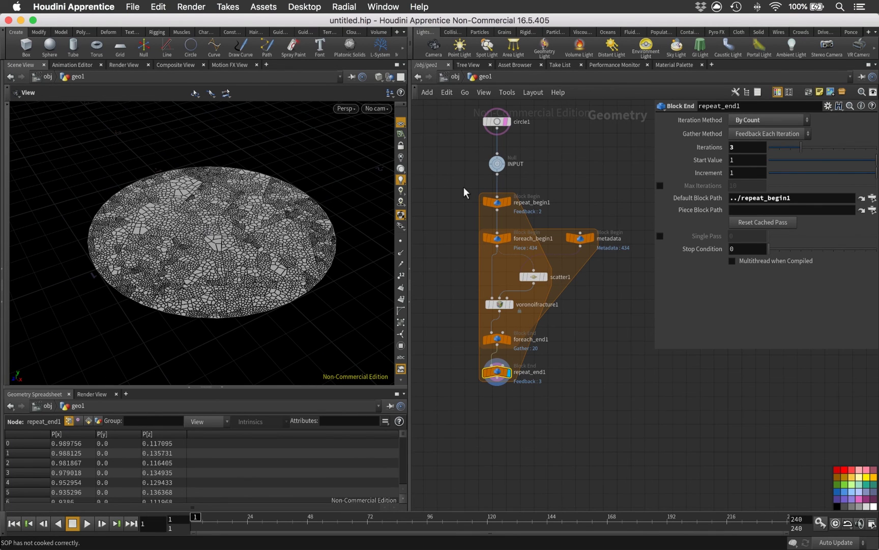
pyautogui.moveTo(465, 330); pyautogui.dragTo(467, 310, button='middle')
pyautogui.moveTo(303, 262); pyautogui.dragTo(294, 254, button='middle')
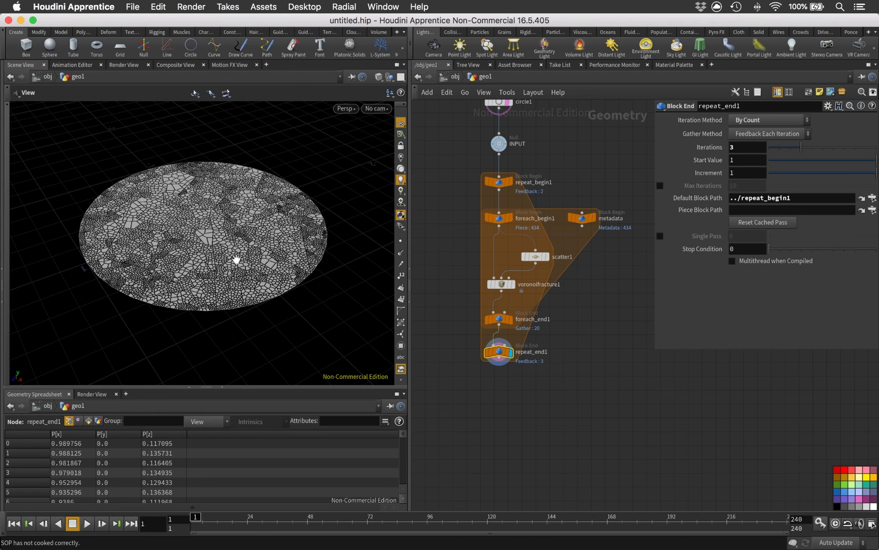
# Tighten the node layout by moving repeat_begin1 down toward foreach_begin1 and bringing INPUT and circle1 down closer above it.
pyautogui.moveTo(475, 222); pyautogui.dragTo(474, 267, button='middle')
pyautogui.moveTo(500, 239)
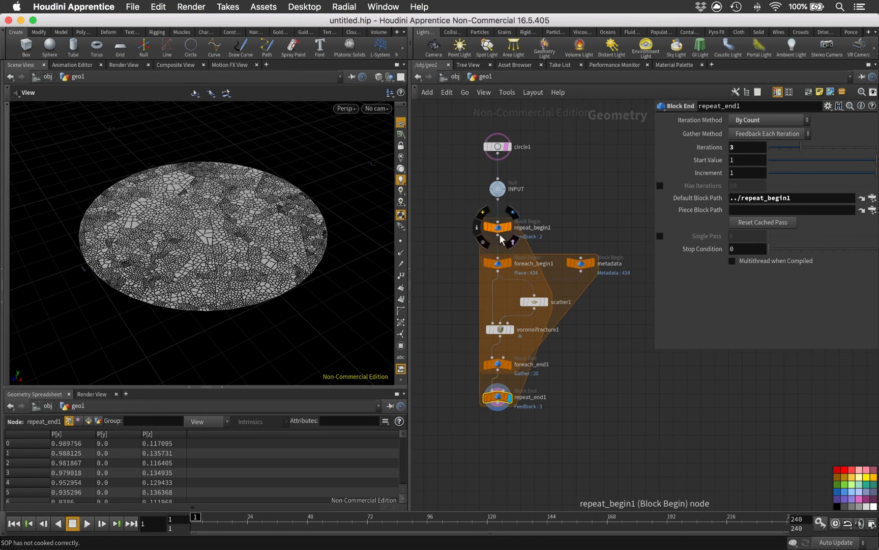
pyautogui.moveTo(501, 227); pyautogui.dragTo(503, 235)
pyautogui.moveTo(454, 207); pyautogui.dragTo(452, 220, button='middle')
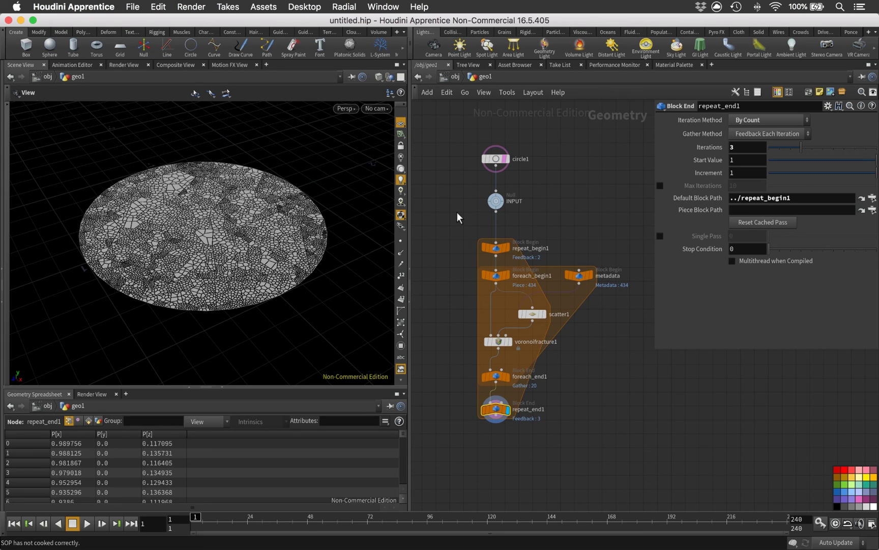
pyautogui.moveTo(465, 294); pyautogui.dragTo(463, 278, button='middle')
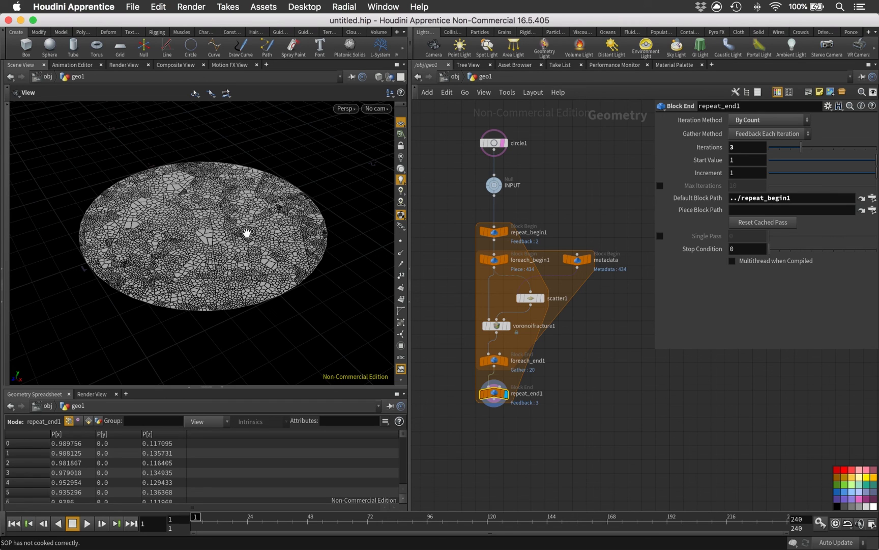
pyautogui.moveTo(454, 210); pyautogui.dragTo(454, 219, button='middle')
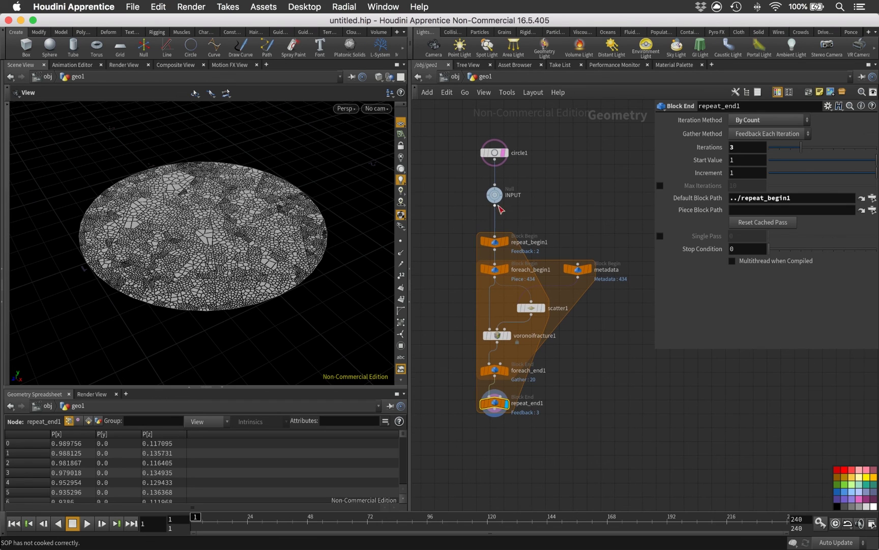
pyautogui.moveTo(497, 196); pyautogui.dragTo(497, 206)
pyautogui.moveTo(497, 152); pyautogui.dragTo(497, 179)
# Shrink the parameter overlay in the network editor to leave more room for the nodes.
pyautogui.moveTo(577, 222); pyautogui.dragTo(555, 197, button='middle')
pyautogui.click(555, 197)
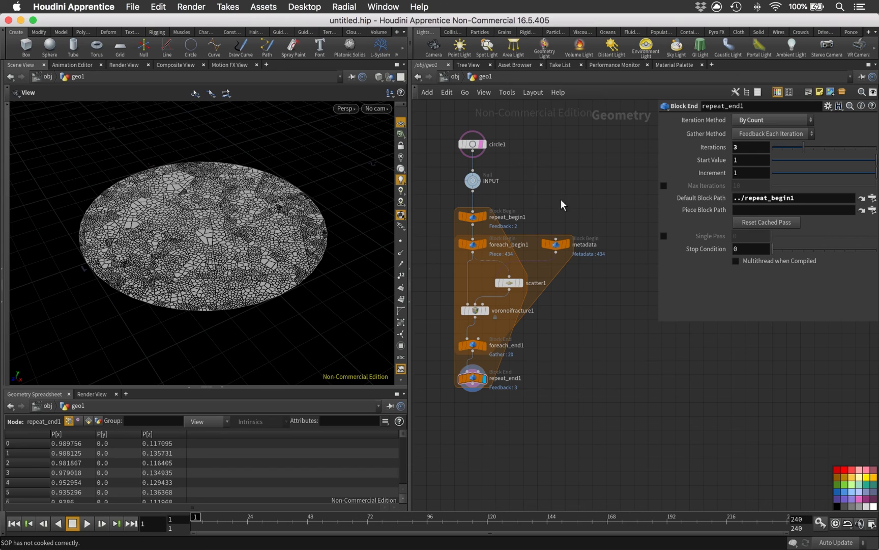
pyautogui.moveTo(557, 198); pyautogui.dragTo(564, 205, button='middle')
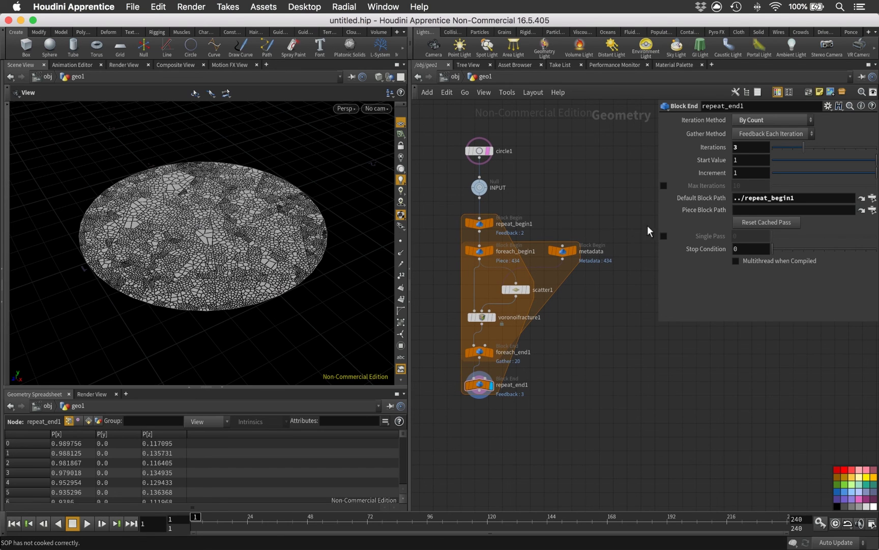
pyautogui.moveTo(660, 324); pyautogui.dragTo(671, 313)
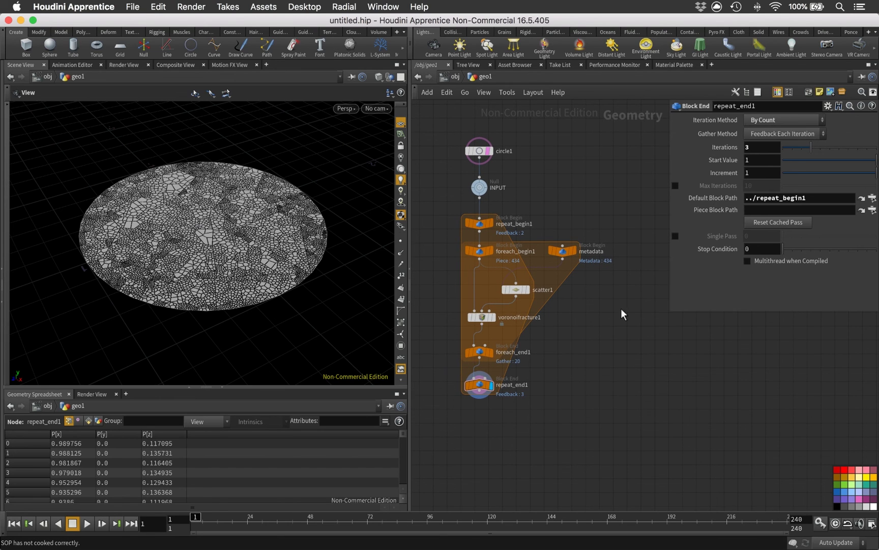
pyautogui.moveTo(568, 328); pyautogui.dragTo(569, 305, button='middle')
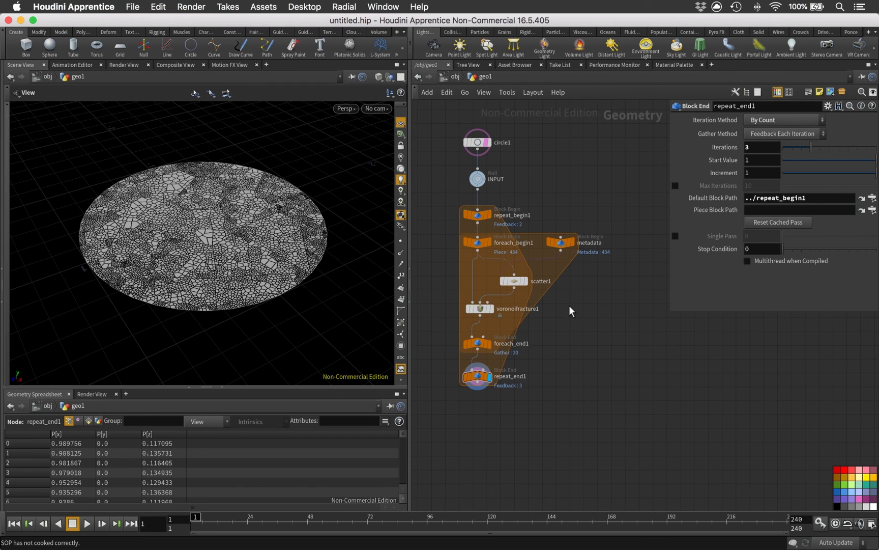